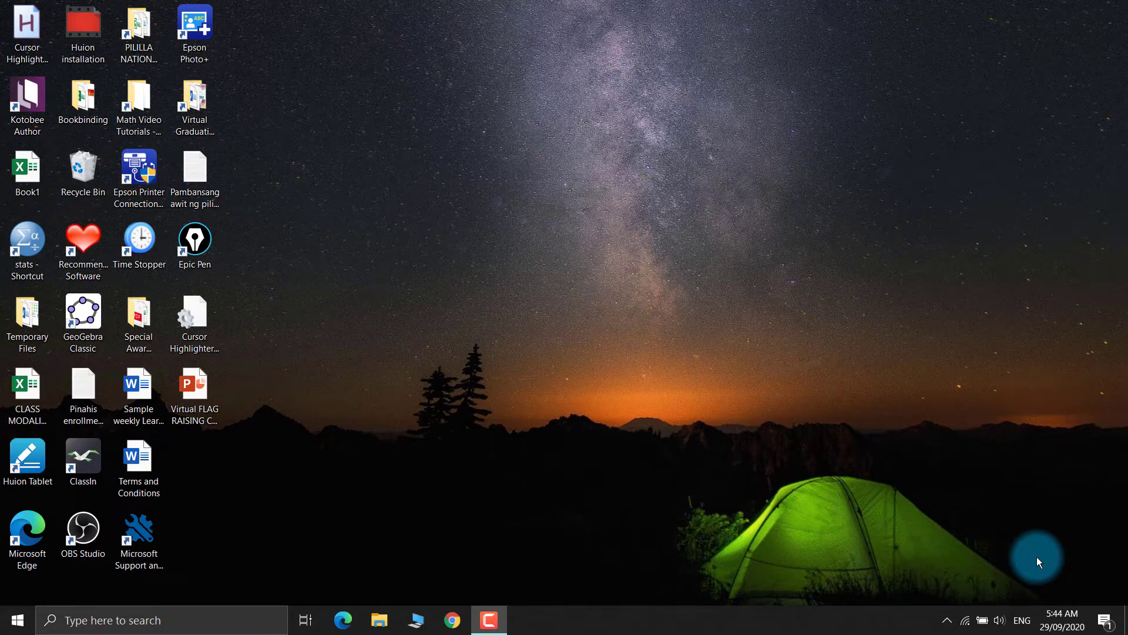
# Open Google Forms in Chrome and start a new form from the Contact Information template
pyautogui.click(458, 622)
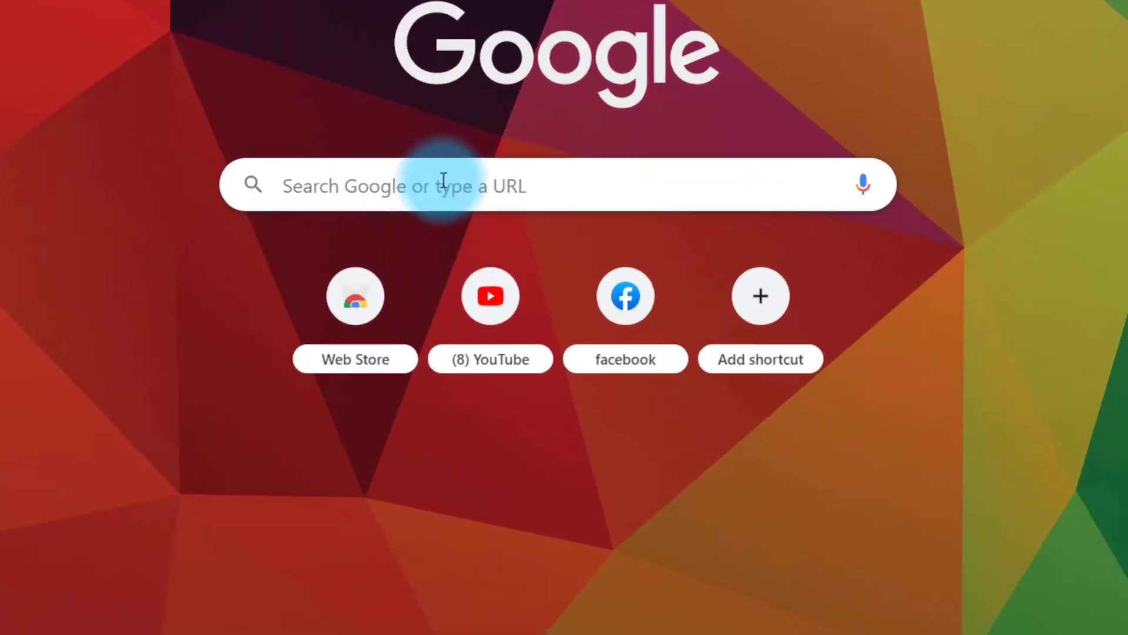
pyautogui.click(494, 307)
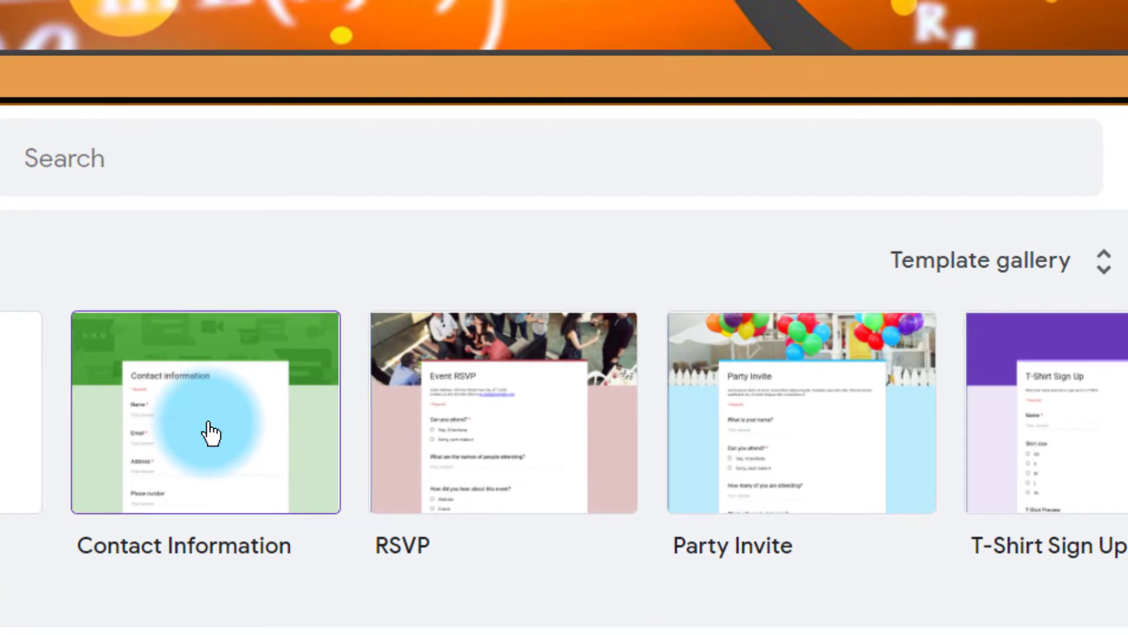
pyautogui.click(210, 433)
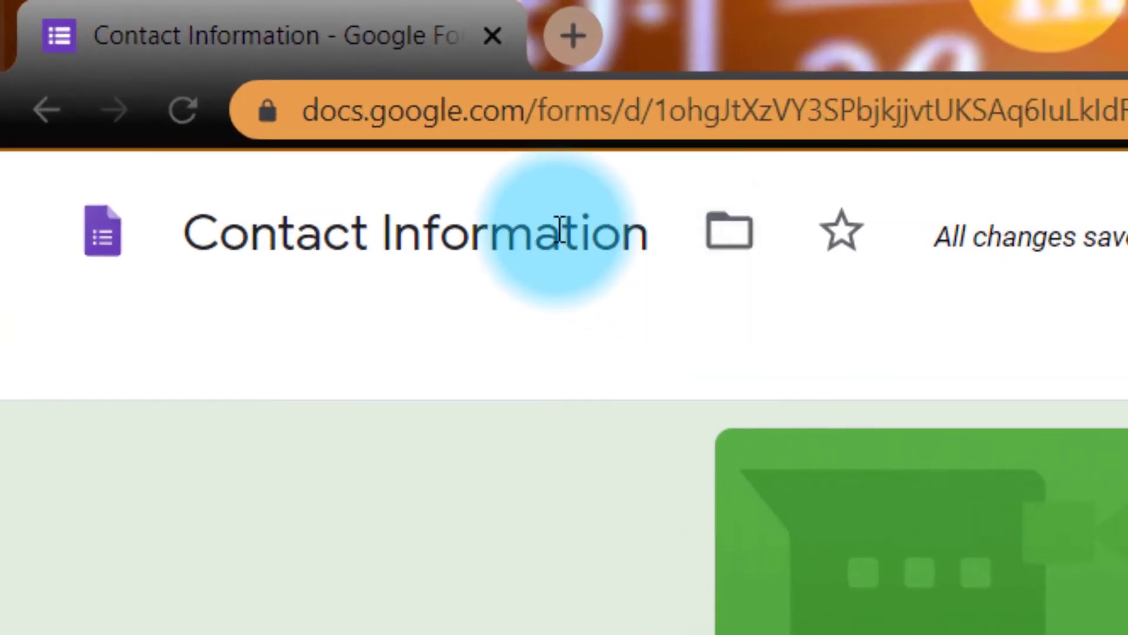
# Rename the form document from Contact Information to BASIC CALCULUS
pyautogui.click(562, 230)
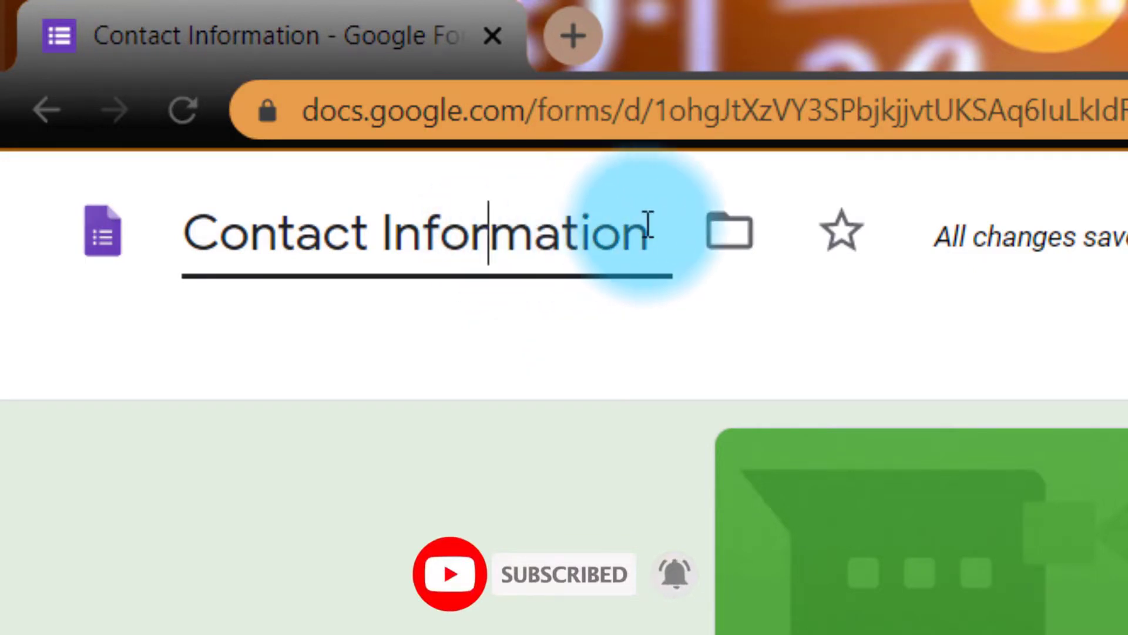
pyautogui.moveTo(649, 223); pyautogui.dragTo(194, 207)
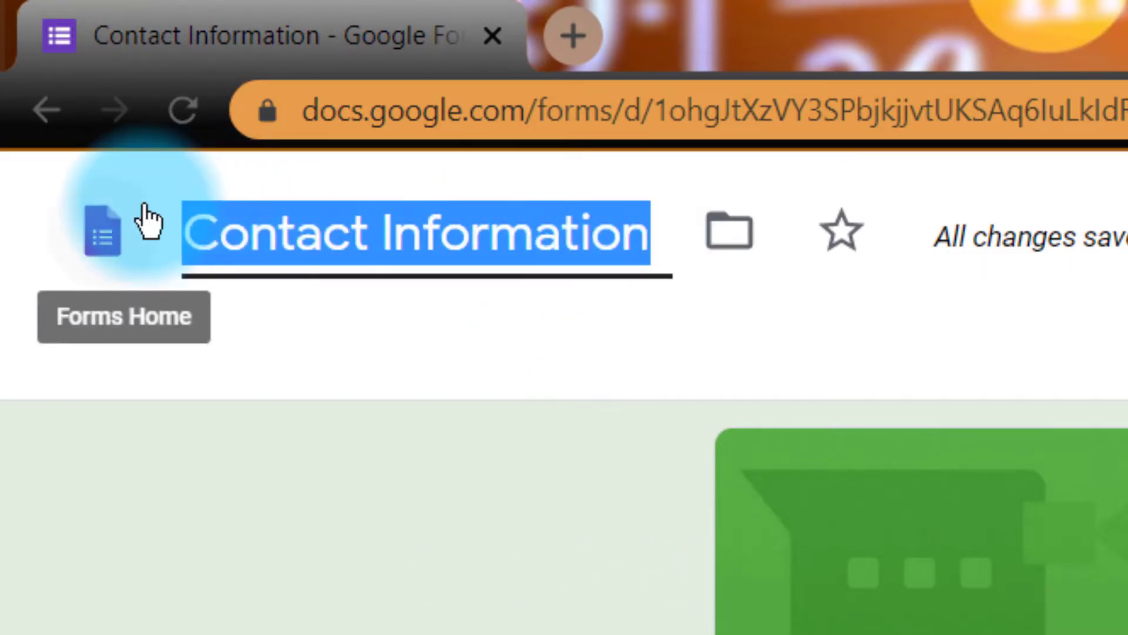
pyautogui.write('BASIC CALCULUS')
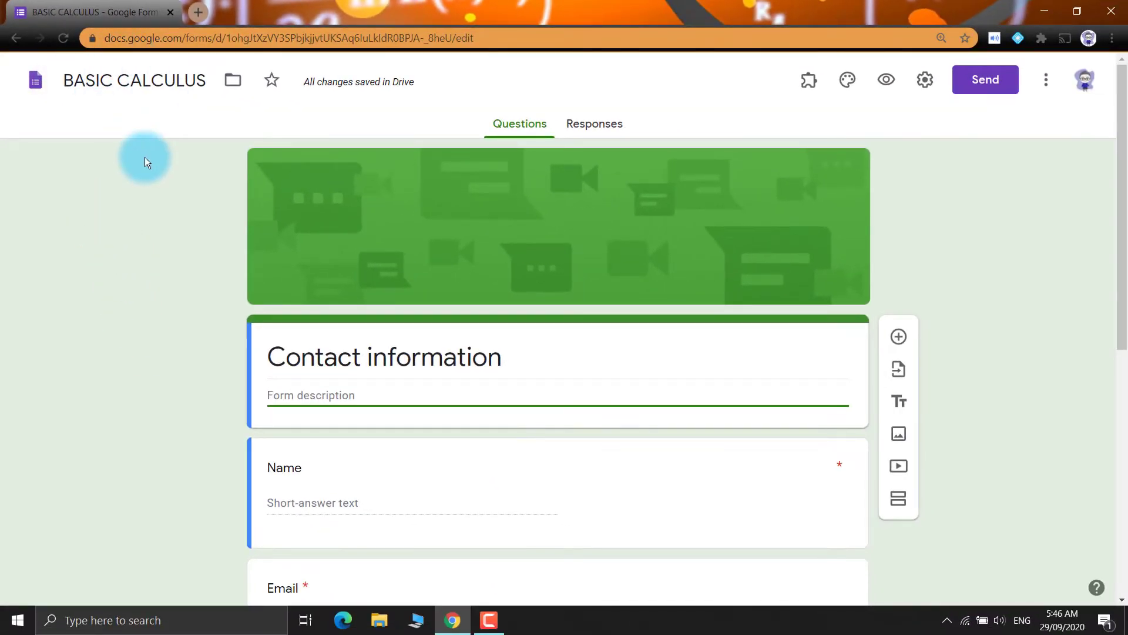
# Replace the Contact information heading with the copied BASIC CALCULUS name
pyautogui.click(202, 80)
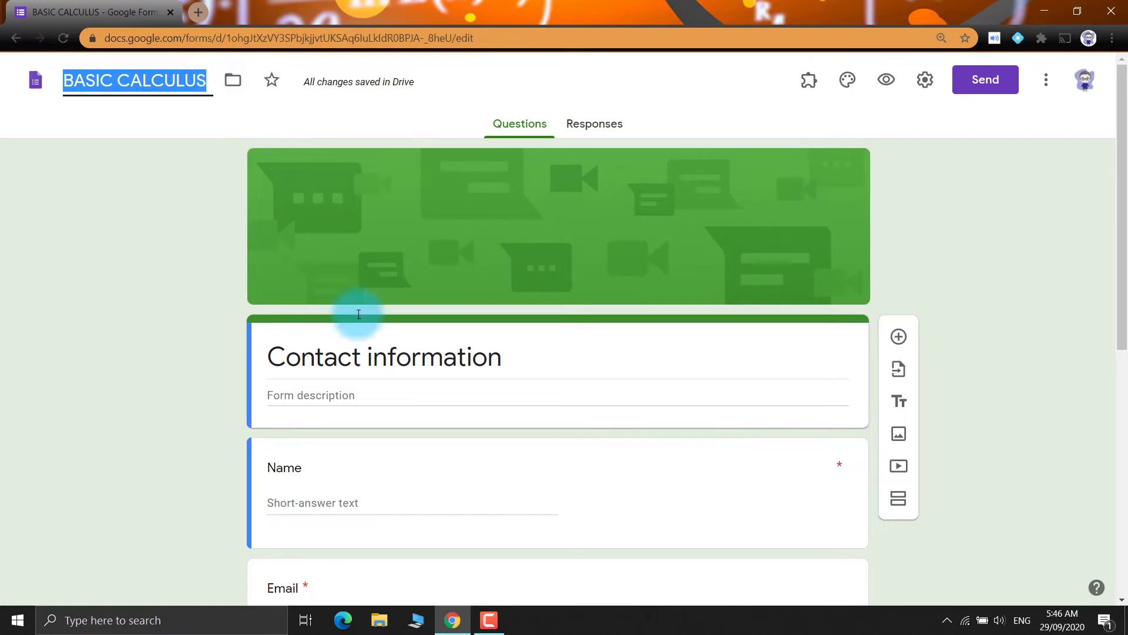
pyautogui.click(388, 365)
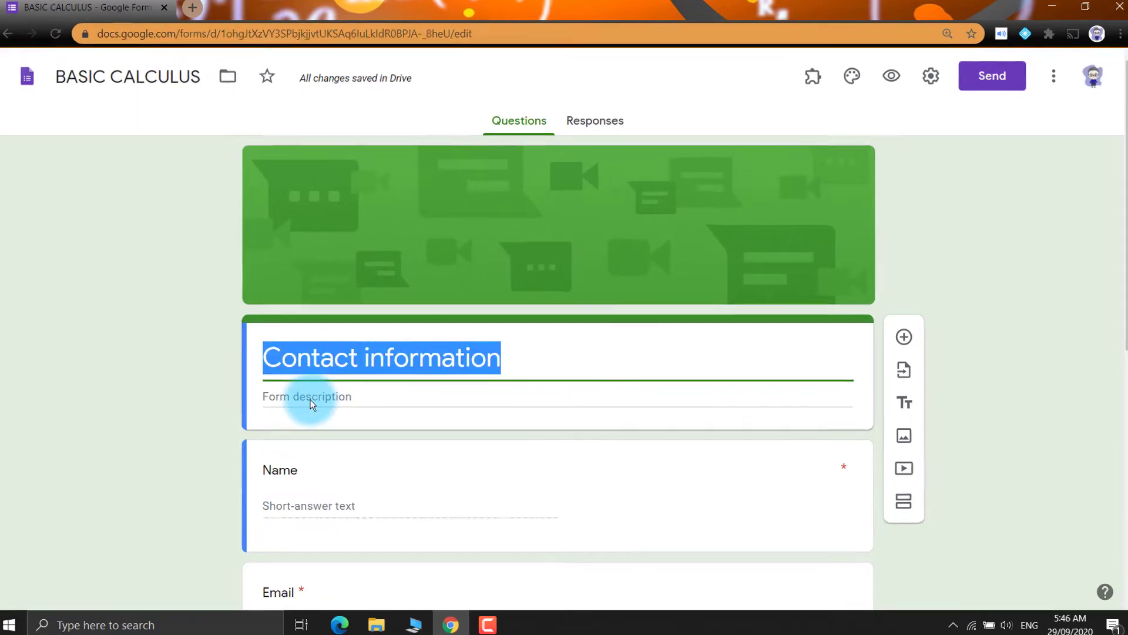
pyautogui.write('BASIC CALCULUS')
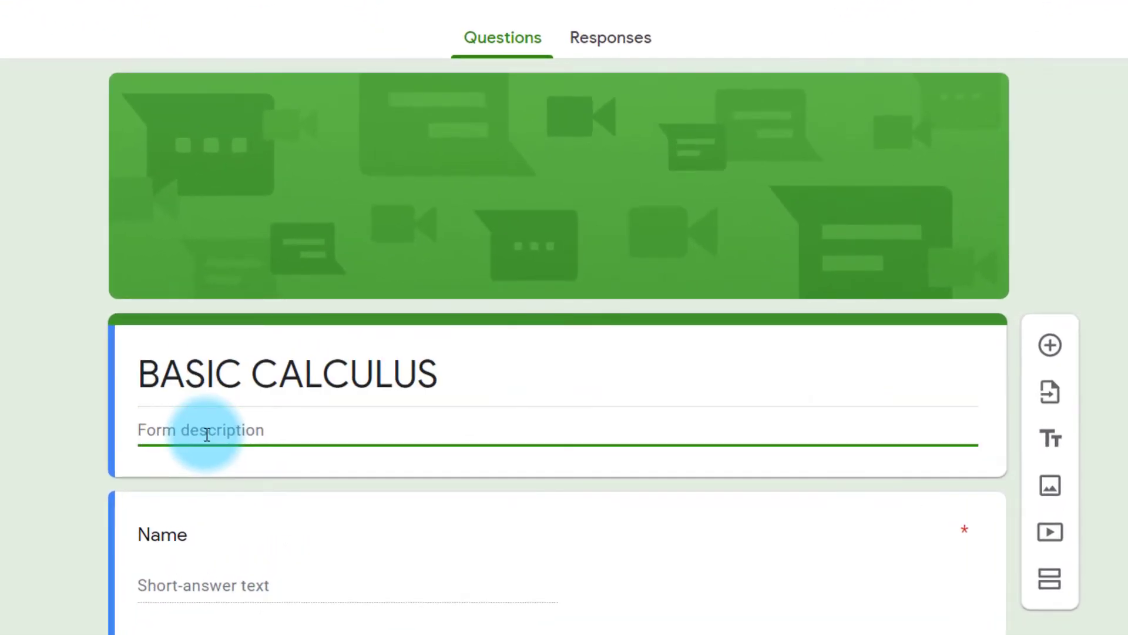
pyautogui.scroll(-5, 490, 498)
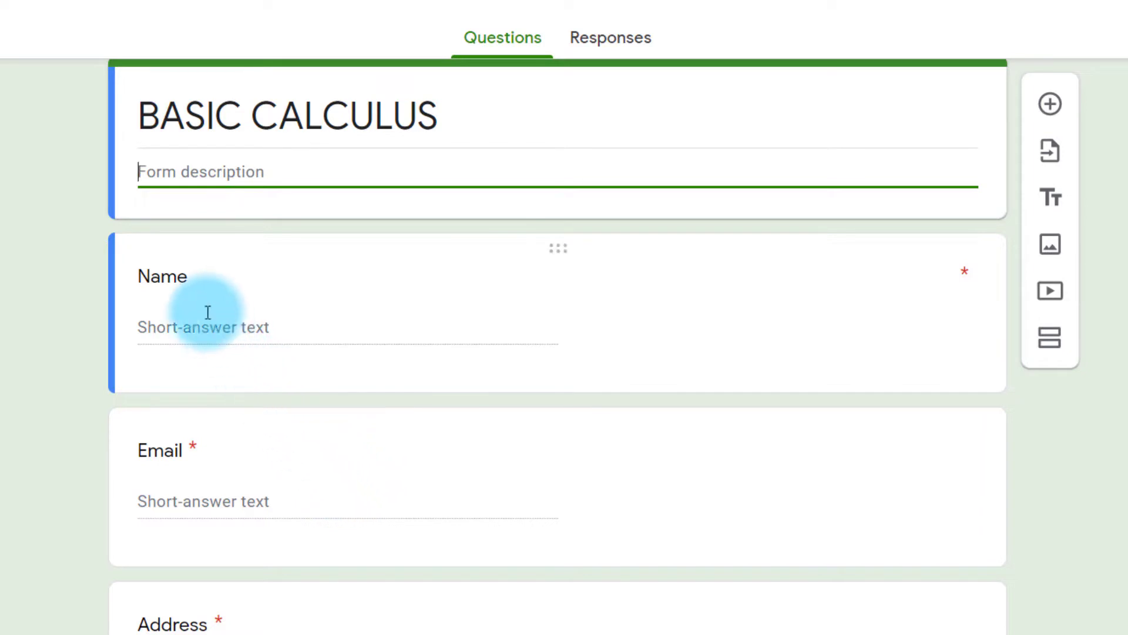
# Retitle the Name question 'Name (LAST NAME, FIRST NAME, MI)'
pyautogui.click(185, 285)
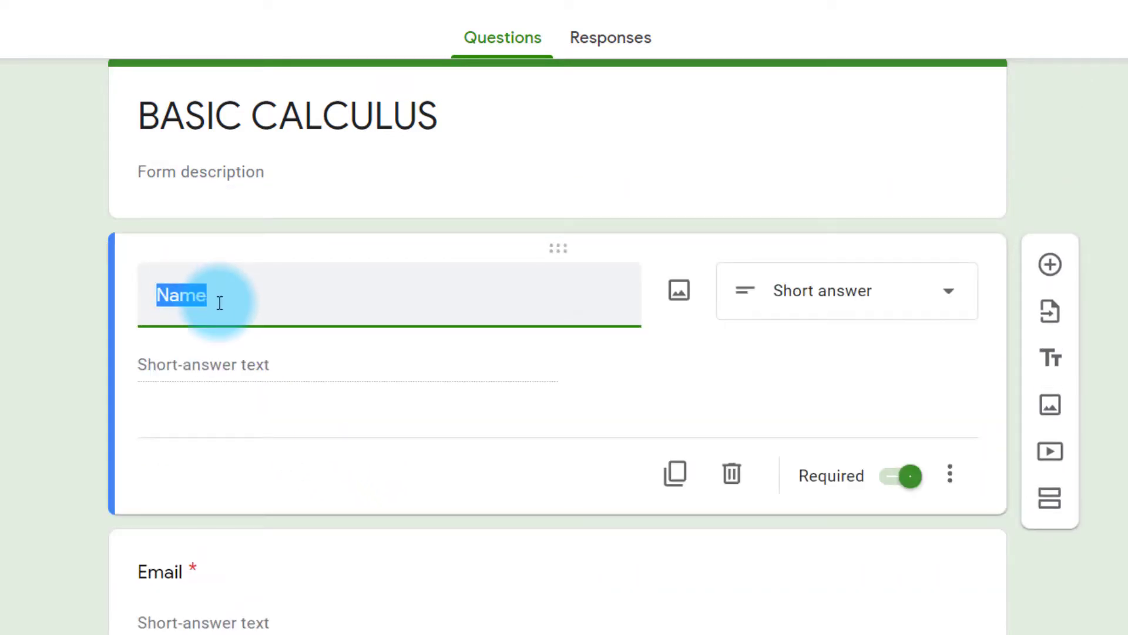
pyautogui.write('Name (LAST NAME, FIRST NAME, MI)')
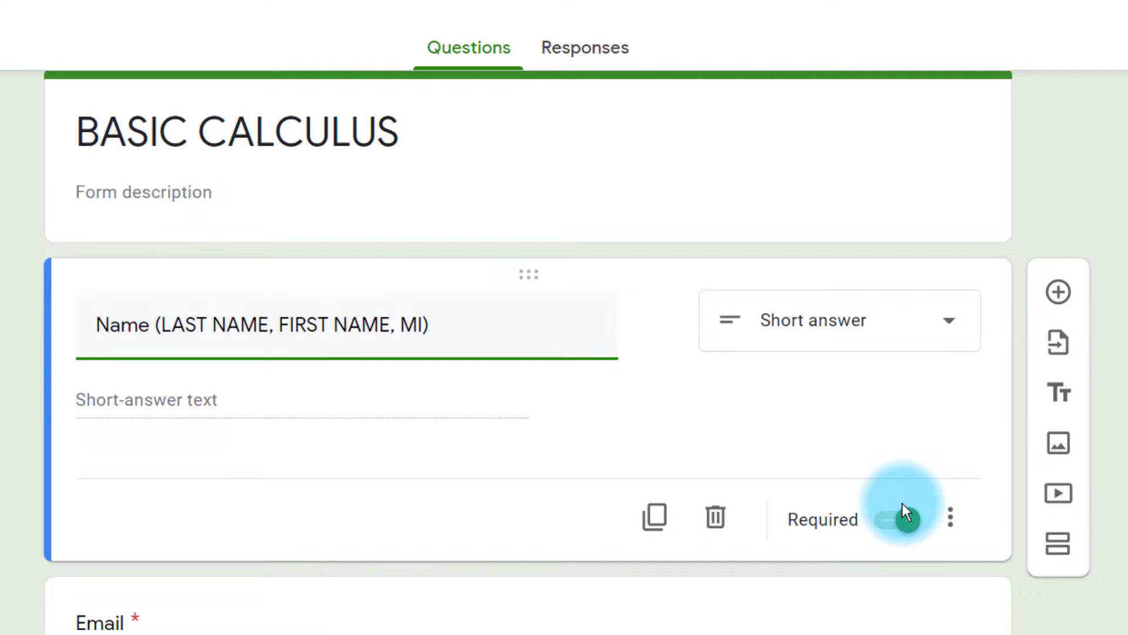
pyautogui.scroll(-5, 902, 503)
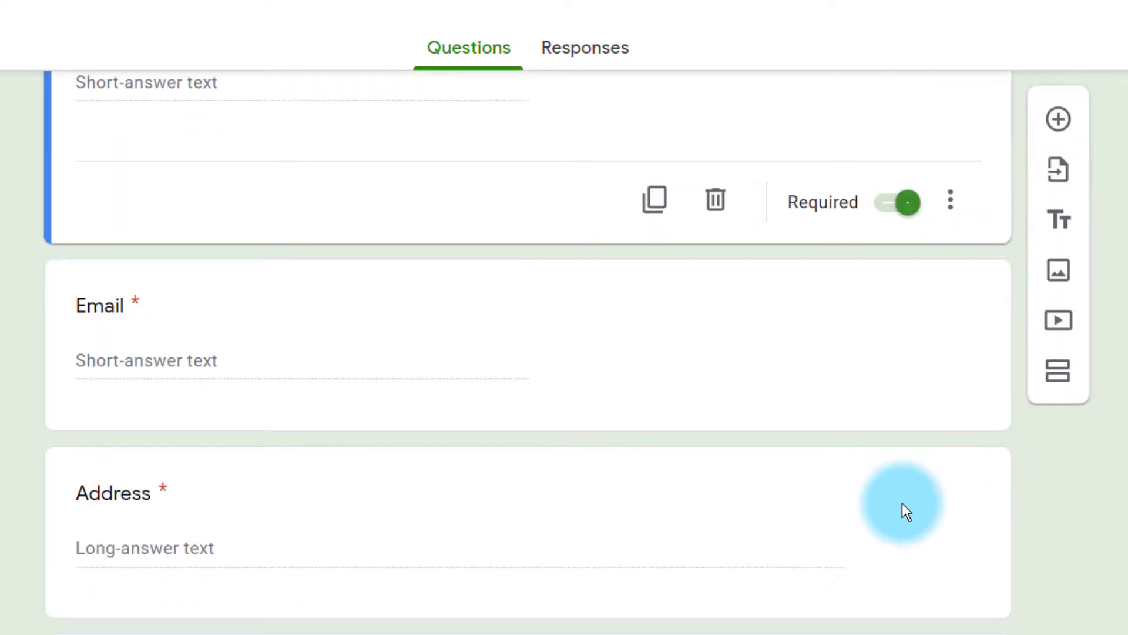
pyautogui.moveTo(295, 353)
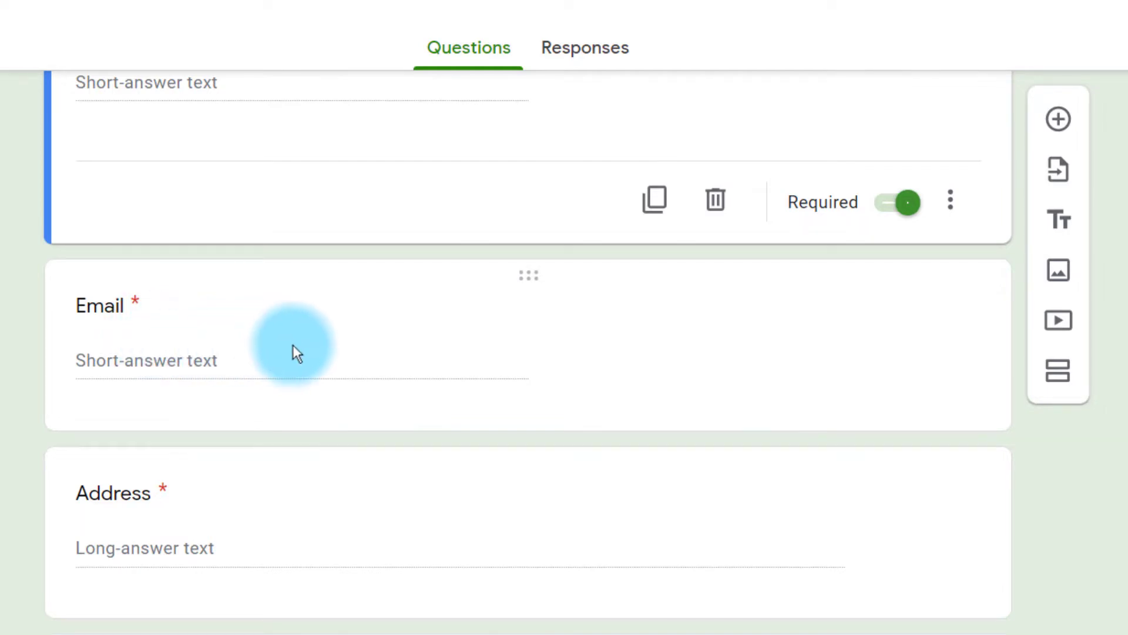
# Delete the Email and Address questions
pyautogui.click(943, 334)
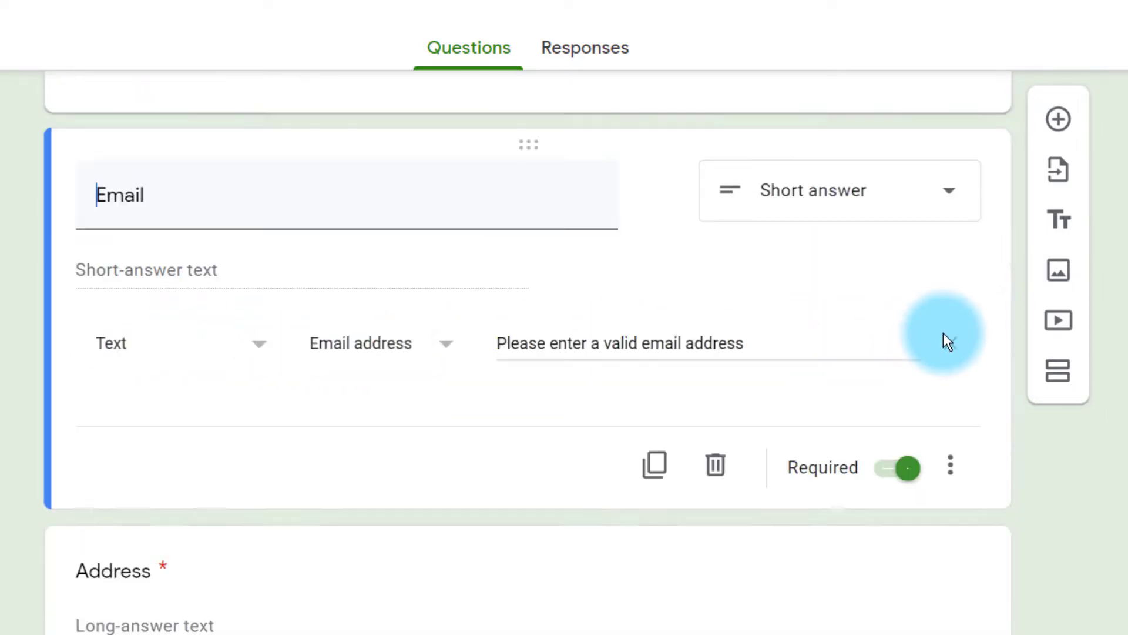
pyautogui.click(716, 464)
pyautogui.click(410, 317)
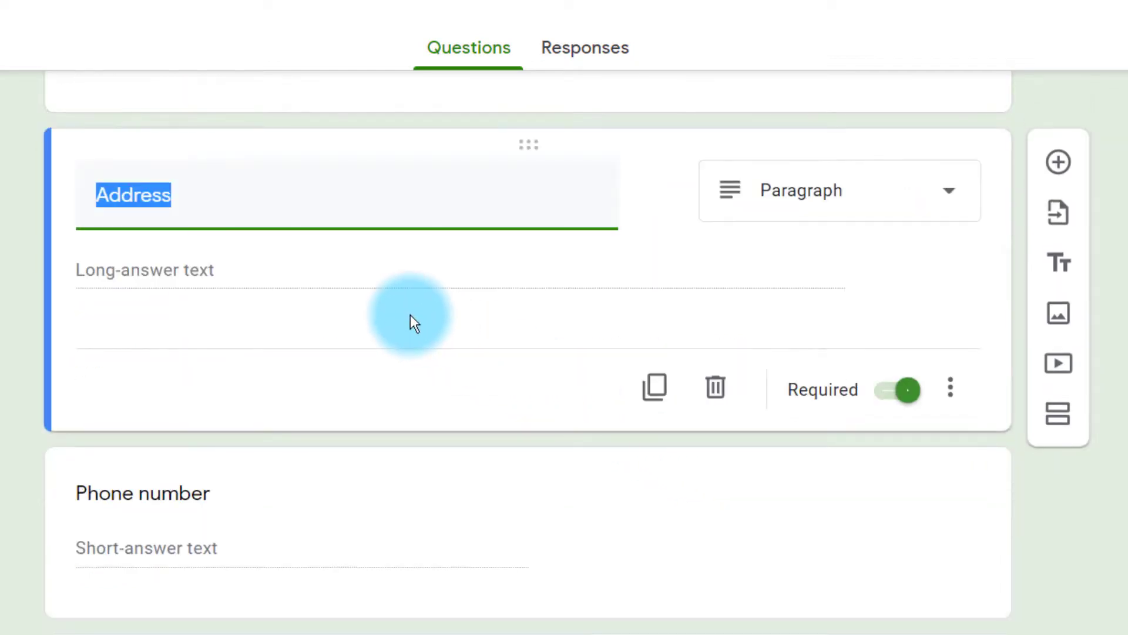
pyautogui.click(716, 386)
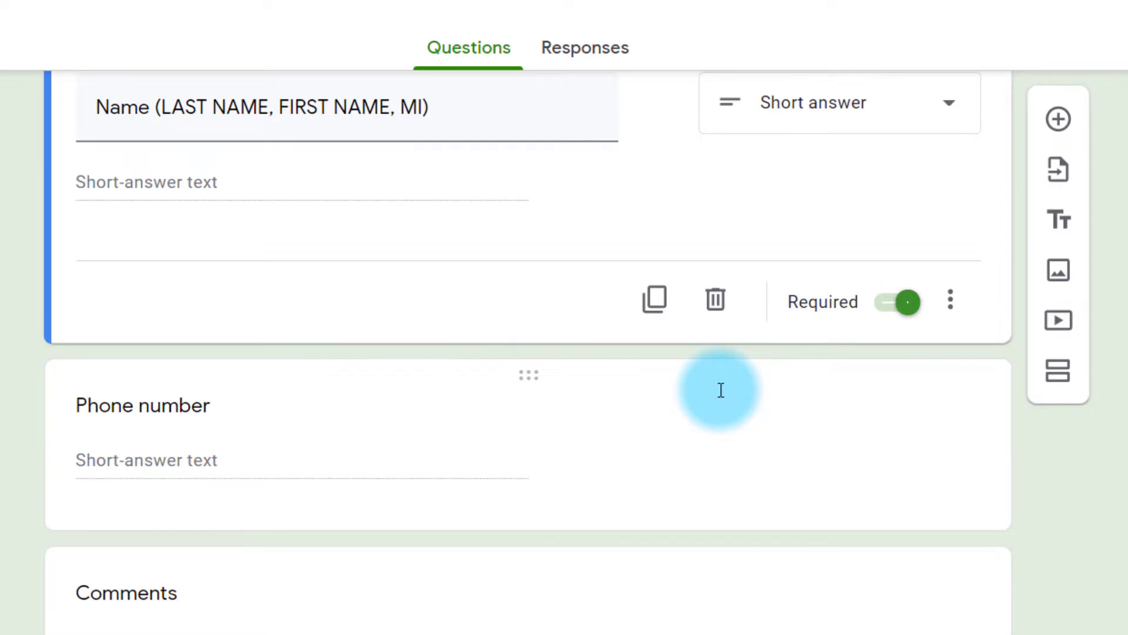
# Retitle the Phone number question 'FACEBOK ACCOUNT'
pyautogui.click(154, 404)
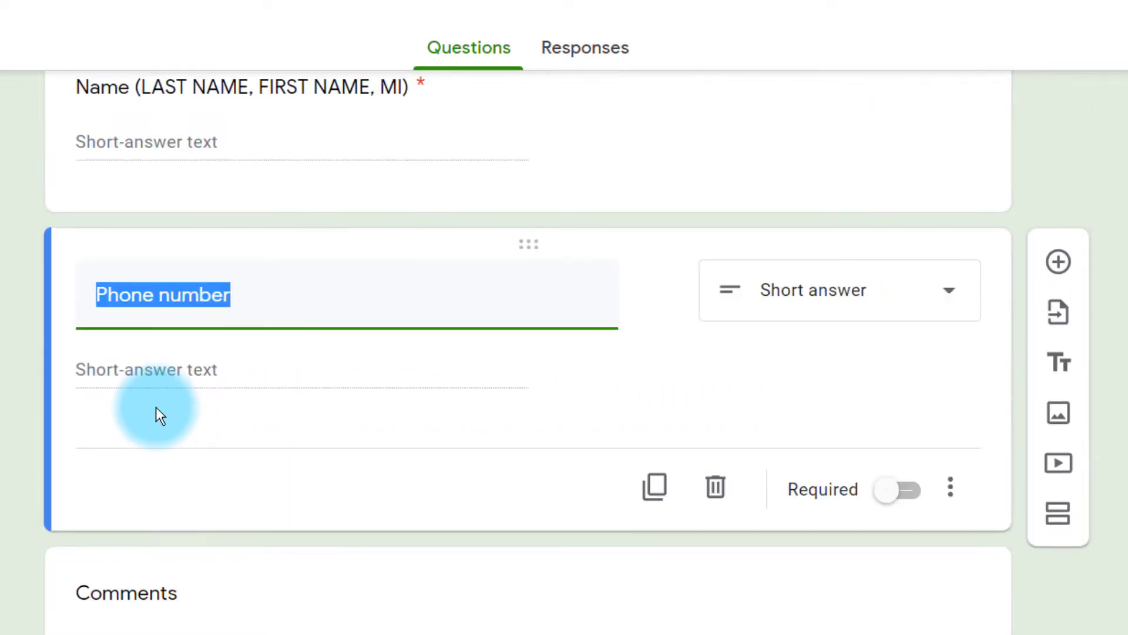
pyautogui.write('FACEBOK ACCOUNT')
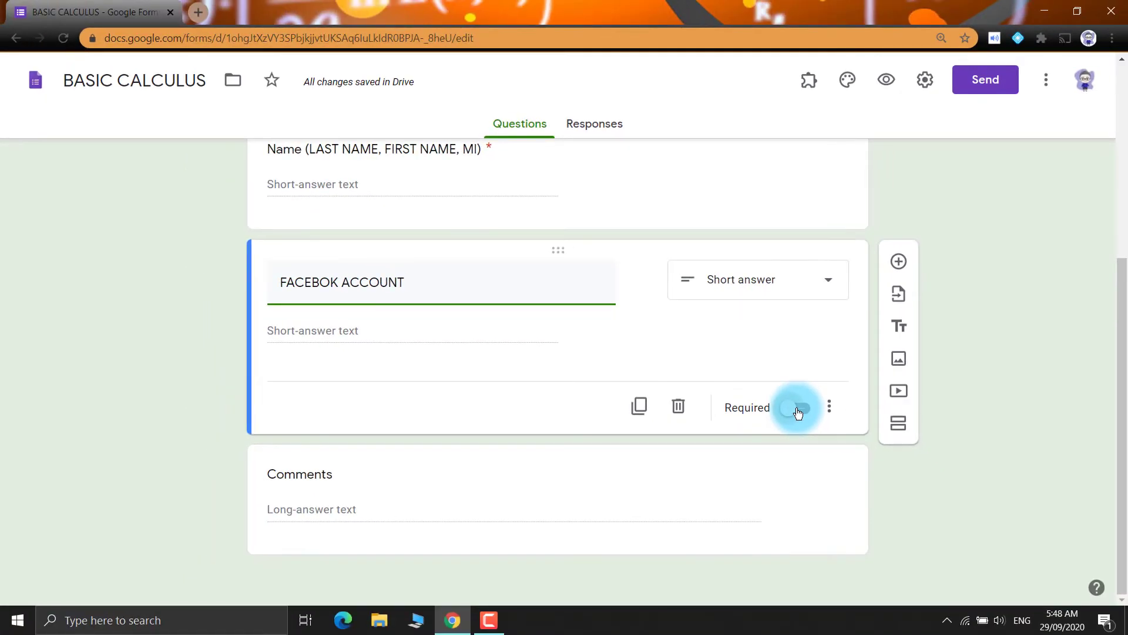
pyautogui.scroll(5, 417, 432)
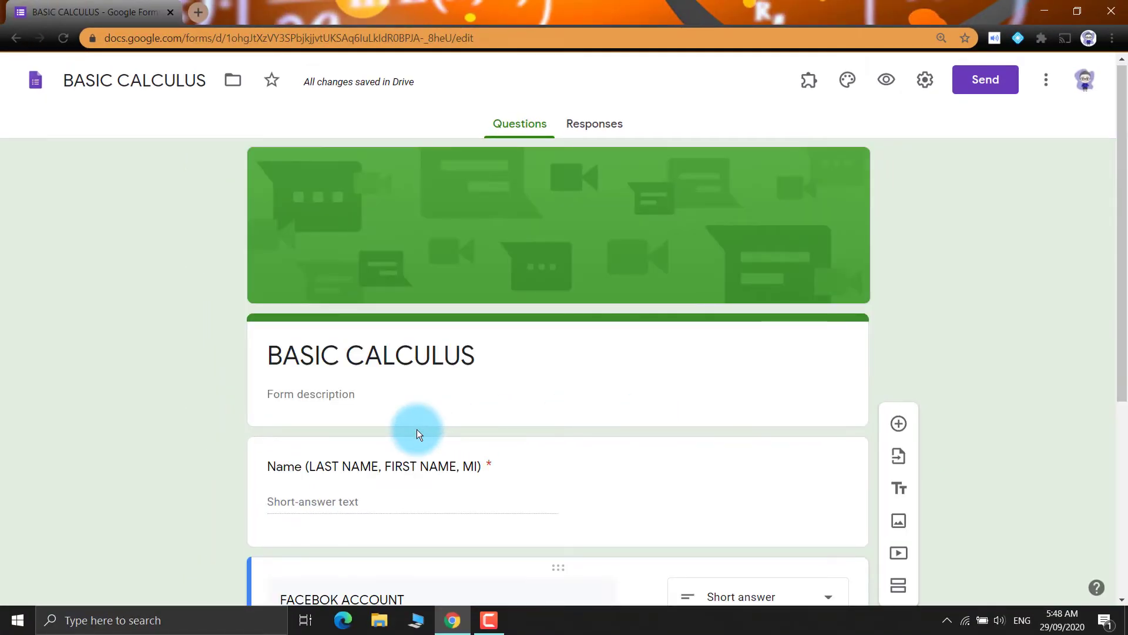
pyautogui.scroll(-2, 436, 383)
pyautogui.scroll(-2, 433, 393)
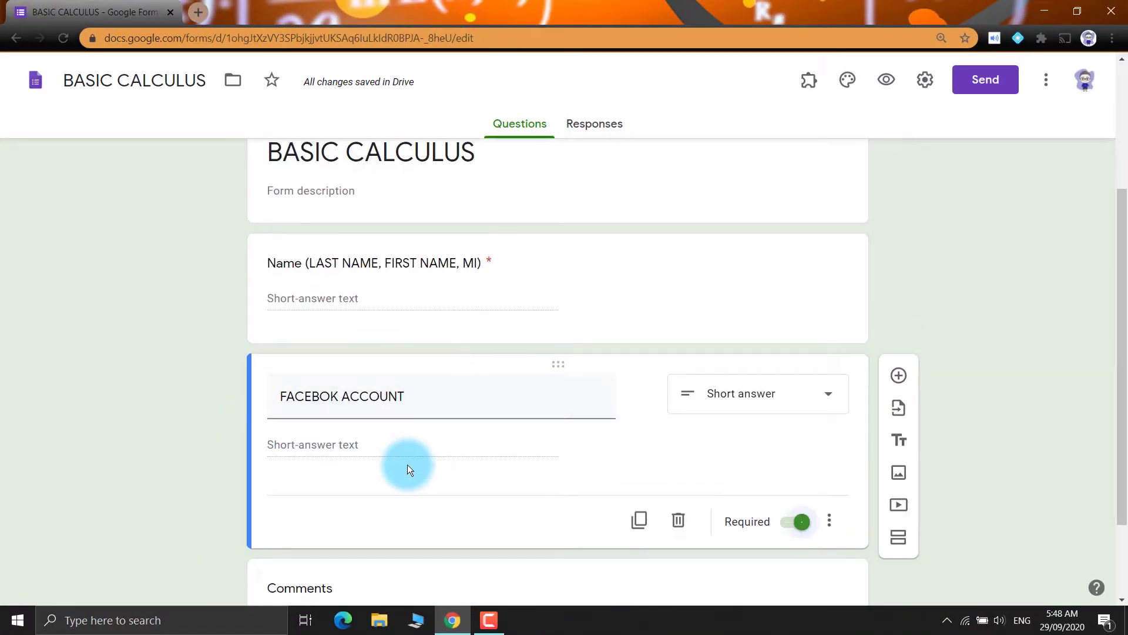
pyautogui.scroll(-2, 407, 464)
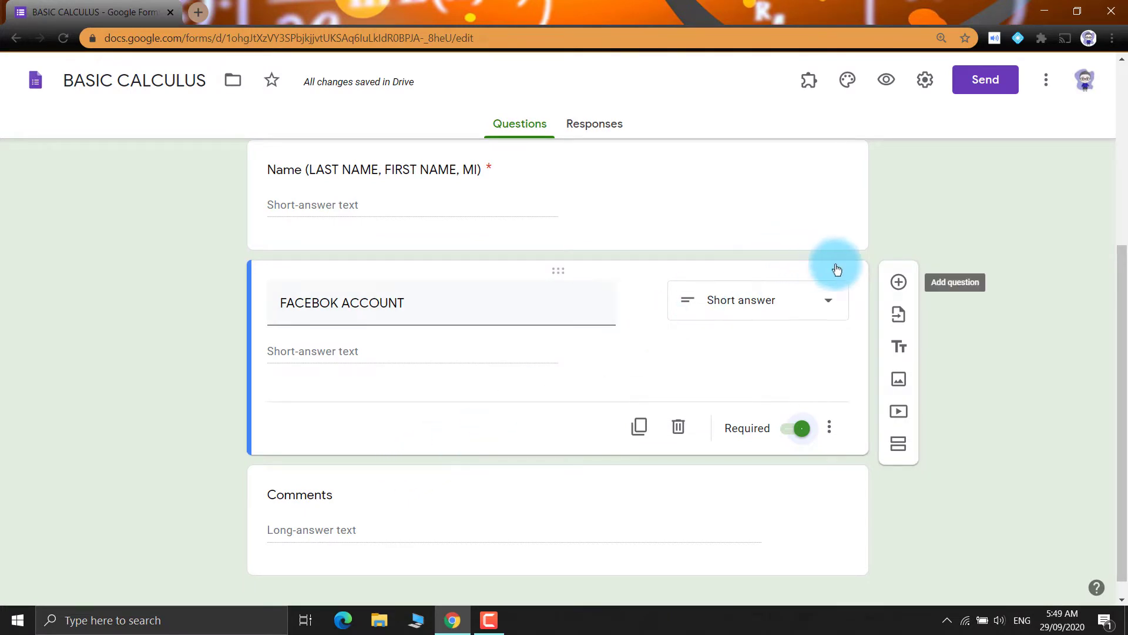
# Add a Grade Level multiple-choice question with options Grade 11 and Grade 12
pyautogui.click(898, 282)
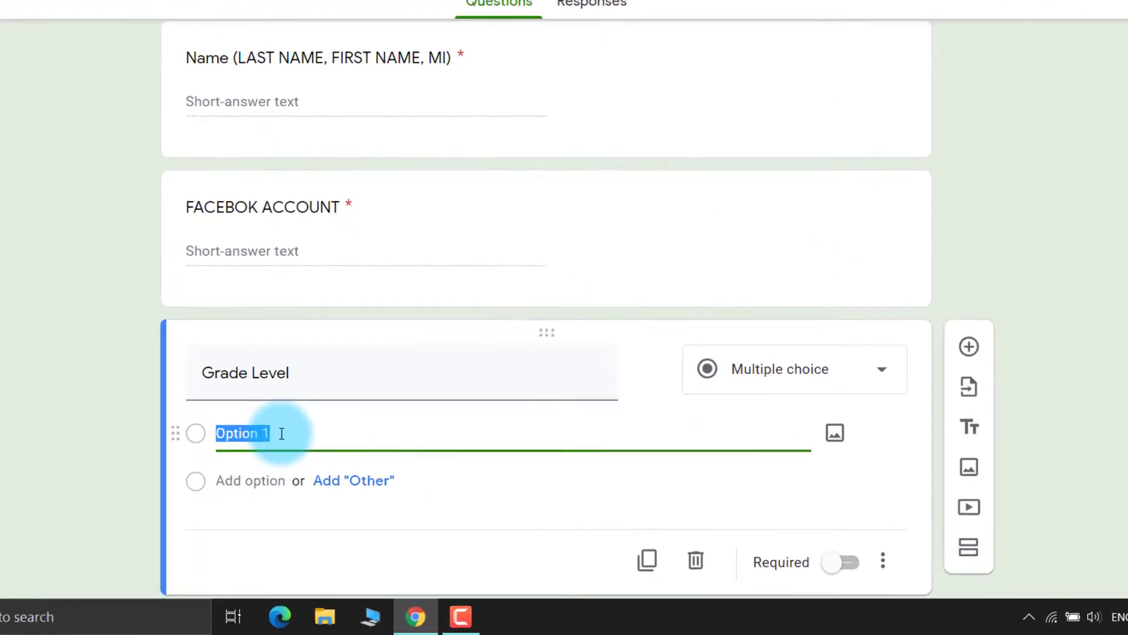
pyautogui.write('Grade 11')
pyautogui.click(130, 434)
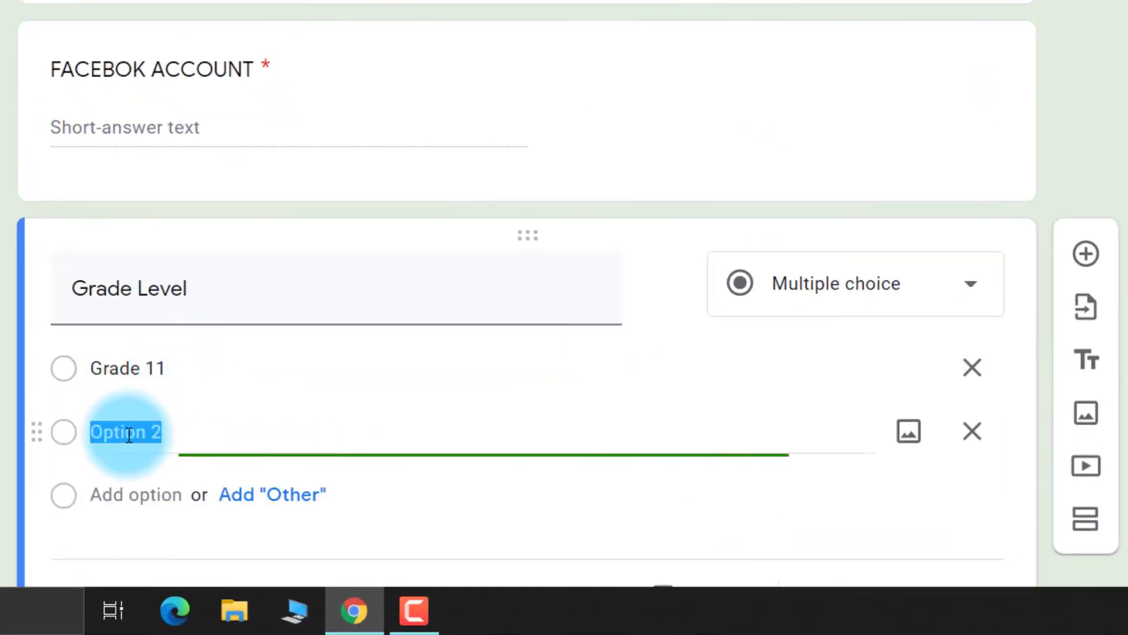
pyautogui.write('Grade 12')
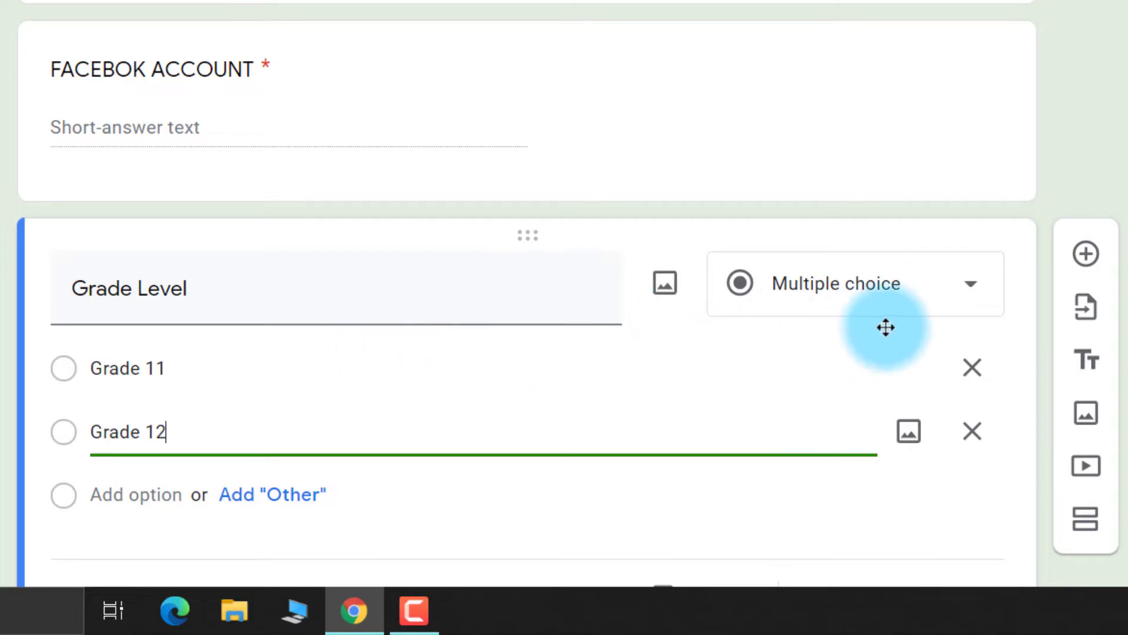
pyautogui.scroll(-5, 905, 326)
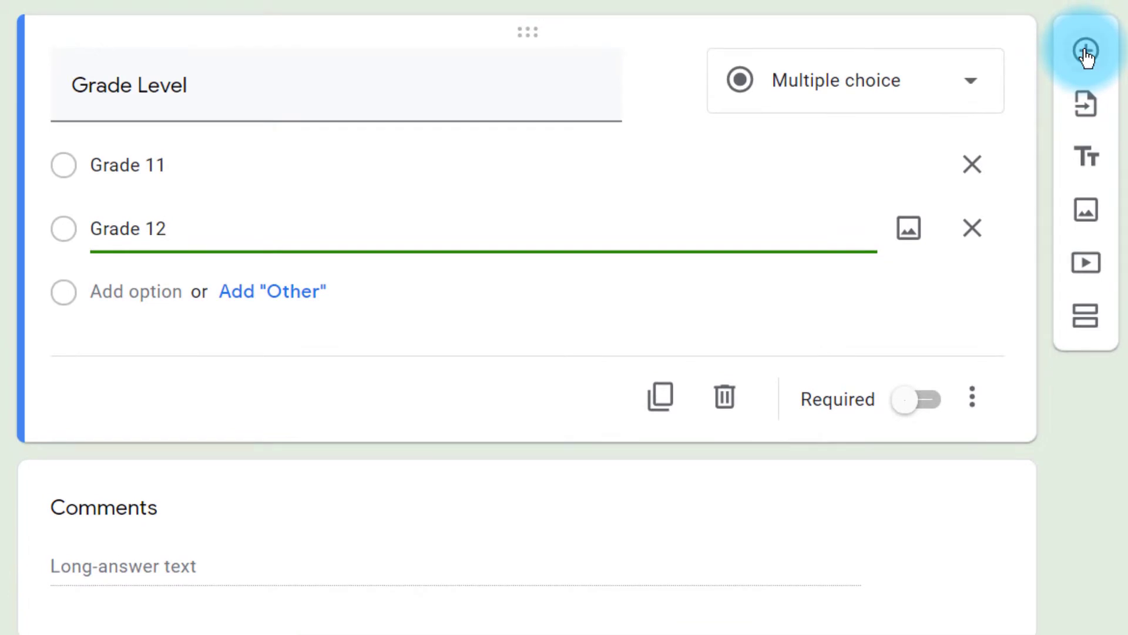
# Add a Section question with answer options 1, 2, 3, 4 and 5
pyautogui.click(1086, 54)
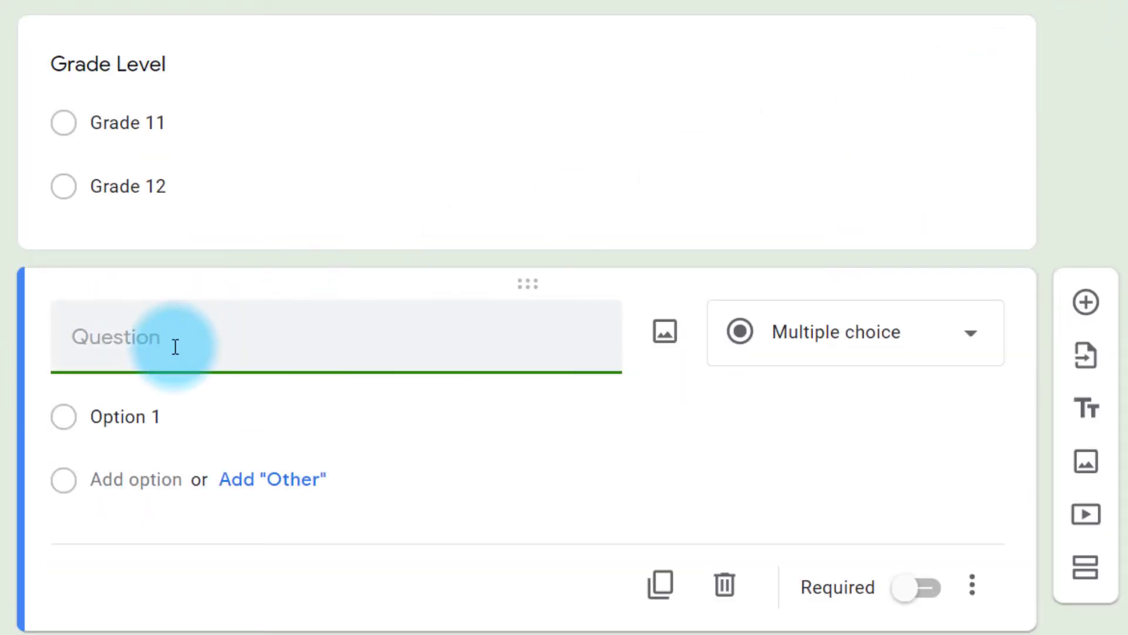
pyautogui.write('Section')
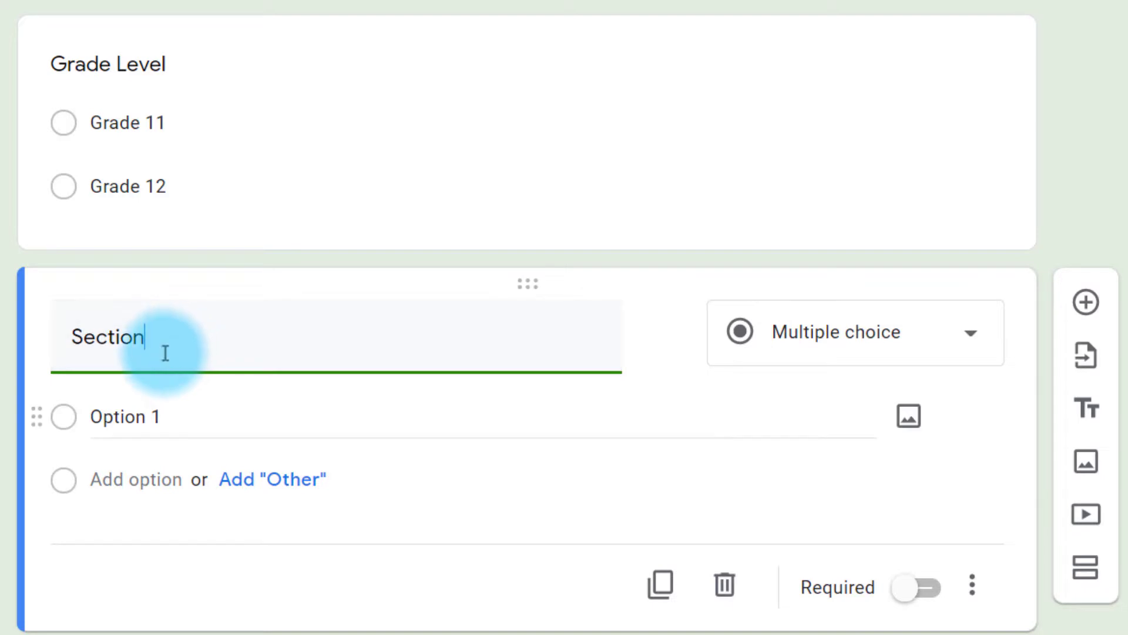
pyautogui.click(60, 418)
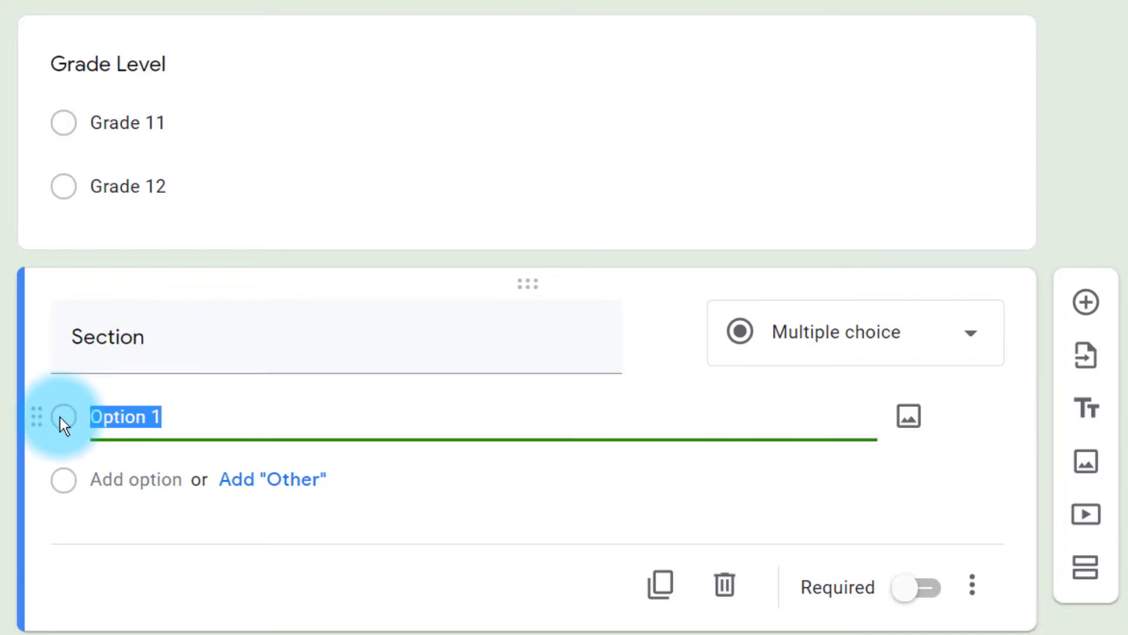
pyautogui.write('1')
pyautogui.press('Return')
pyautogui.write('2')
pyautogui.press('Return')
pyautogui.write('3')
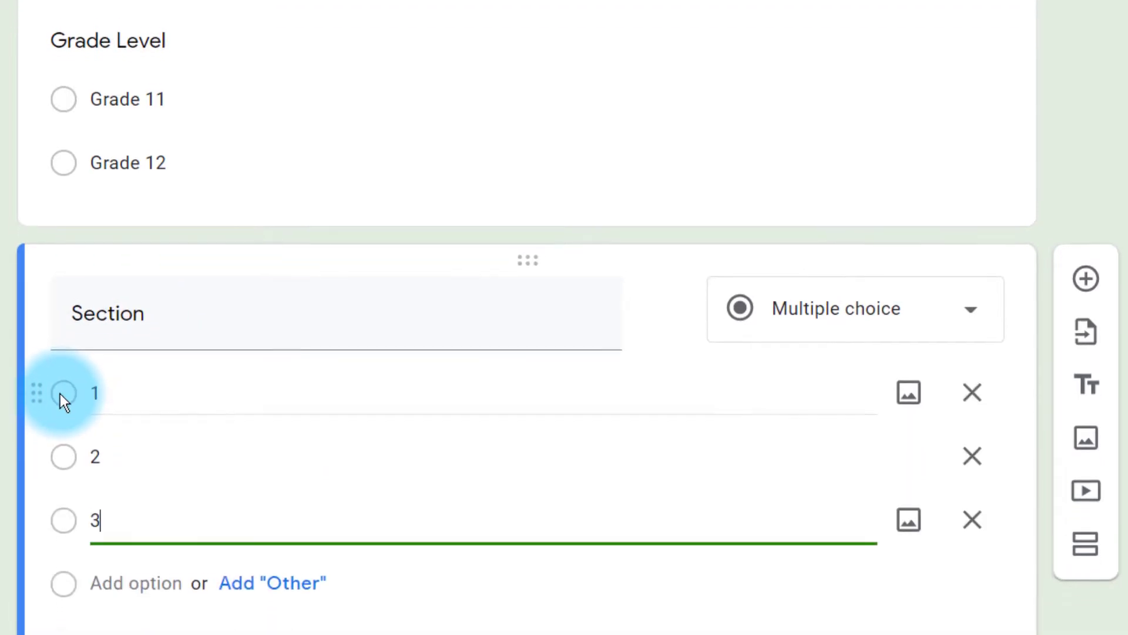
pyautogui.press('Return')
pyautogui.write('4')
pyautogui.press('Return')
pyautogui.write('5')
pyautogui.press('Return')
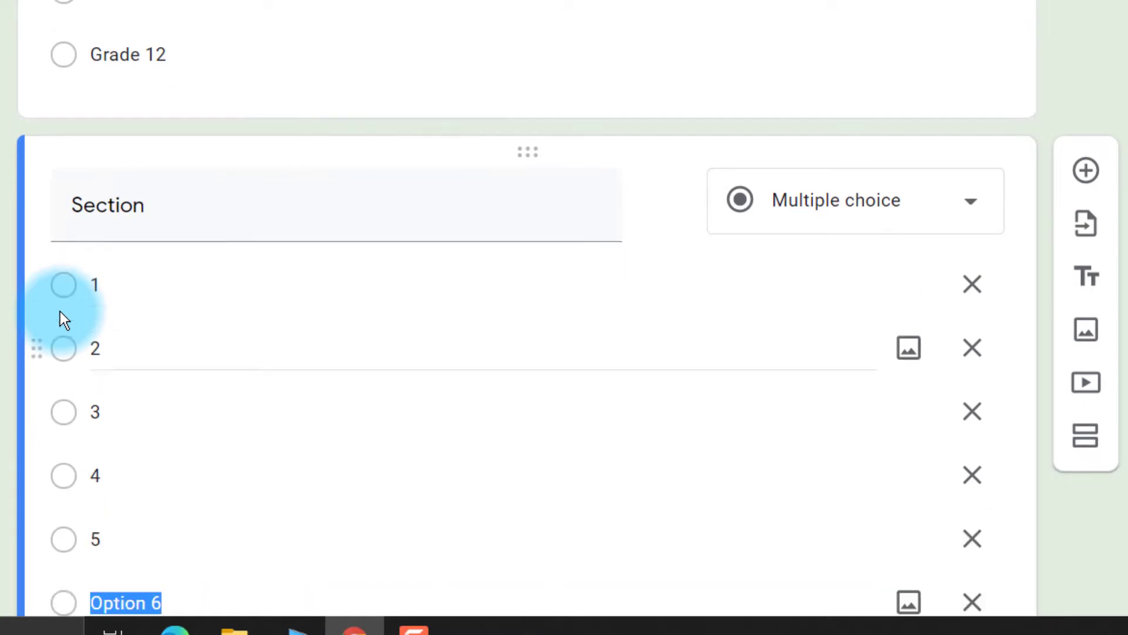
# Change the Section question to a required drop-down
pyautogui.click(890, 203)
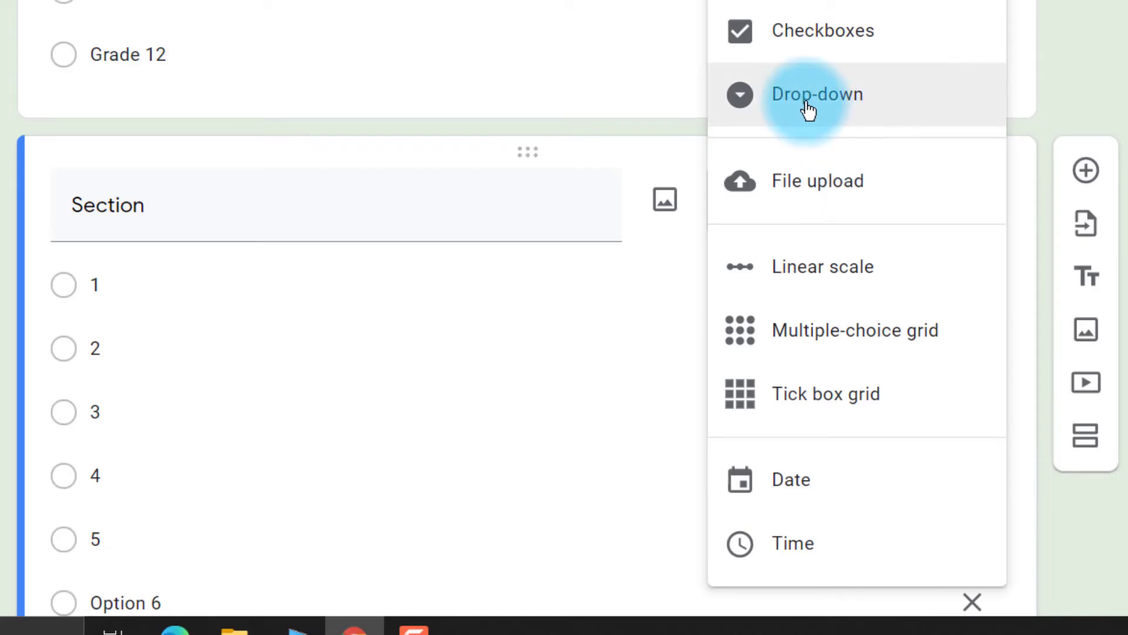
pyautogui.click(808, 109)
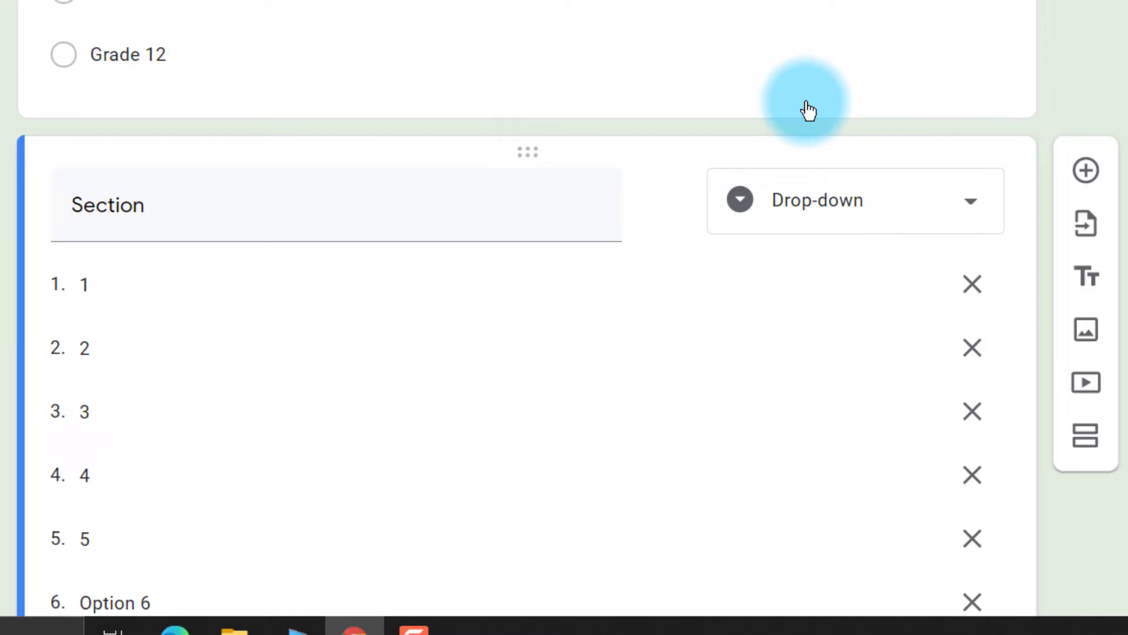
pyautogui.scroll(-6, 826, 141)
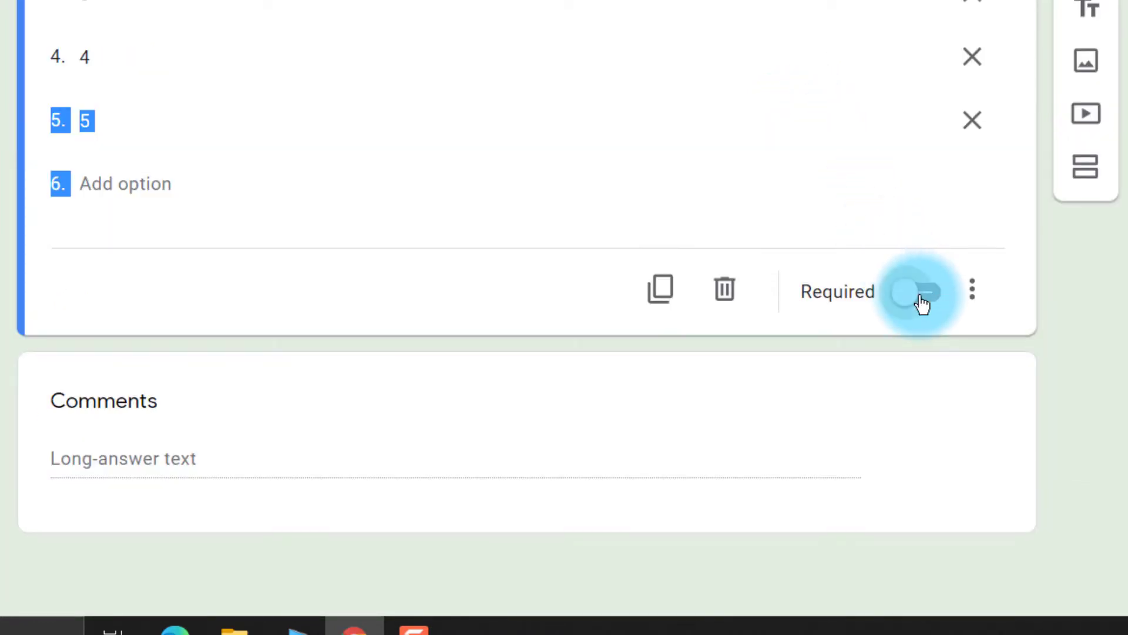
pyautogui.click(922, 294)
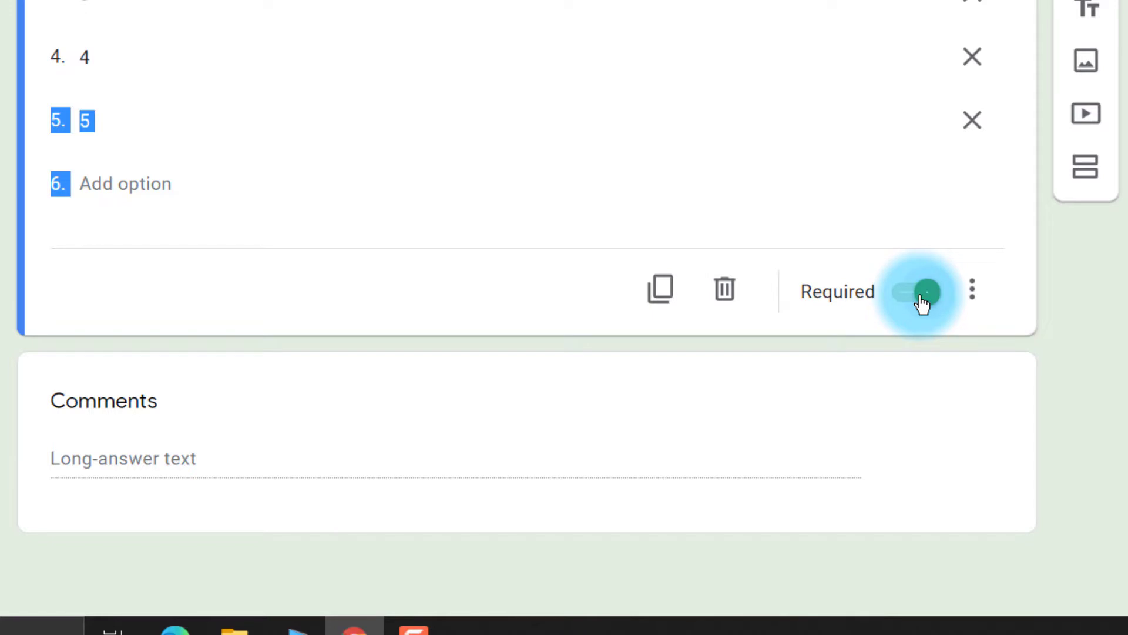
pyautogui.scroll(8, 799, 192)
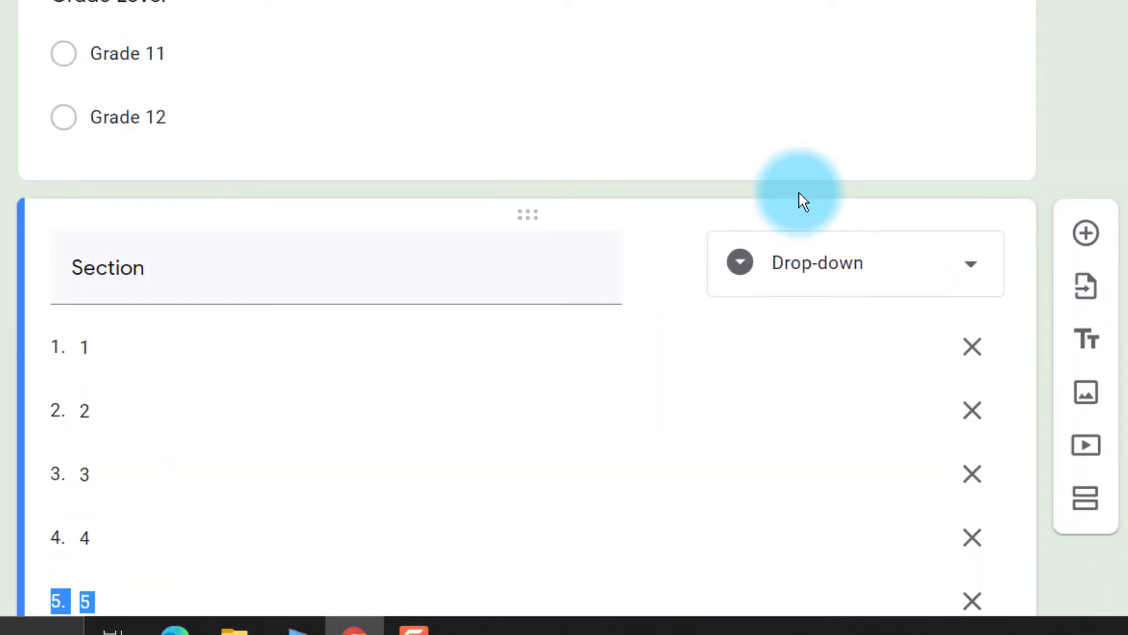
pyautogui.scroll(2, 799, 192)
# Switch on Required for the Grade Level question
pyautogui.click(799, 193)
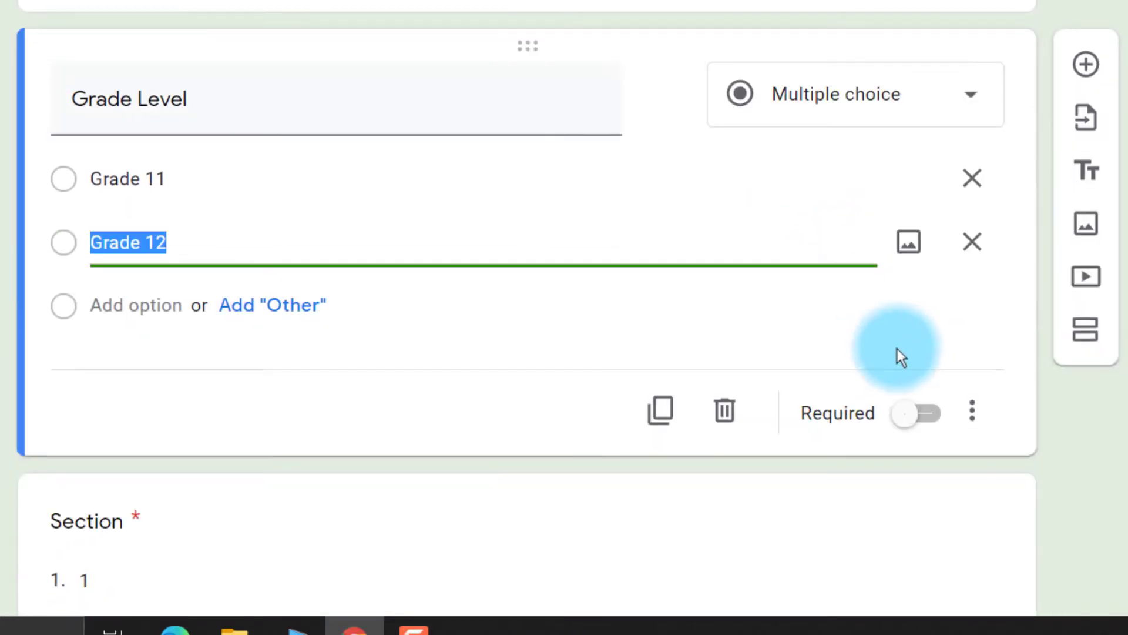
pyautogui.click(935, 415)
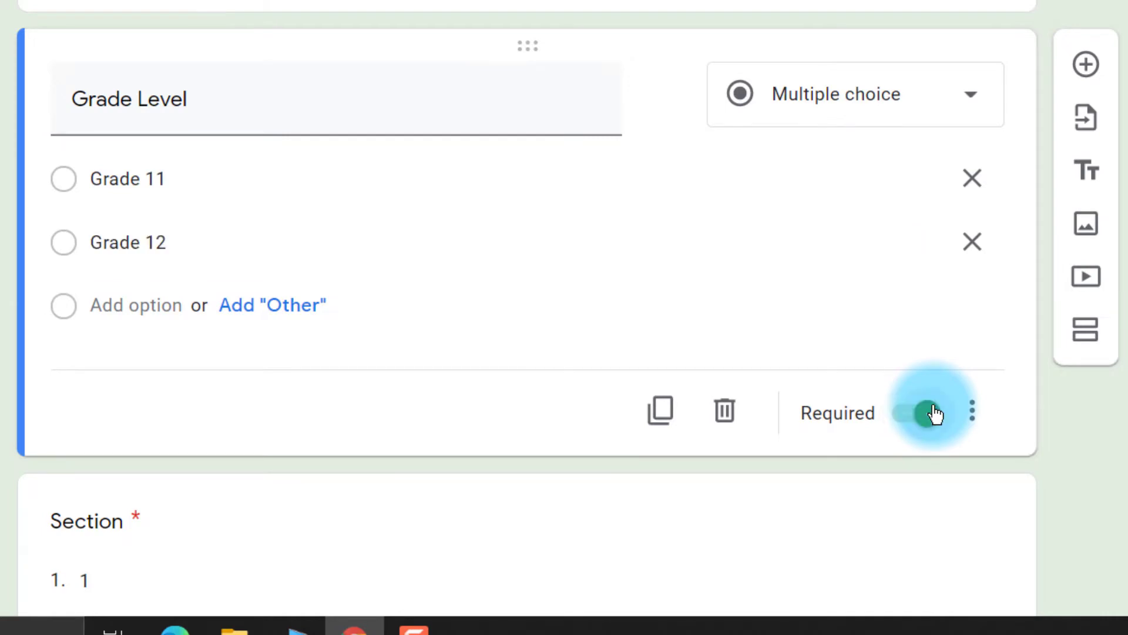
pyautogui.scroll(2, 465, 94)
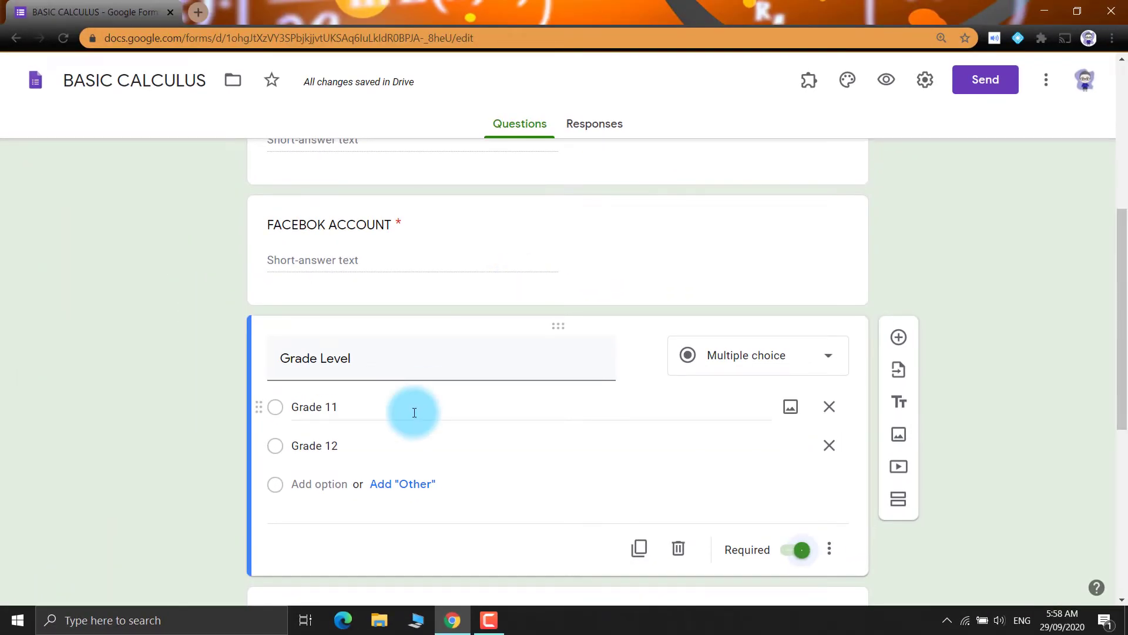
pyautogui.scroll(-4, 353, 412)
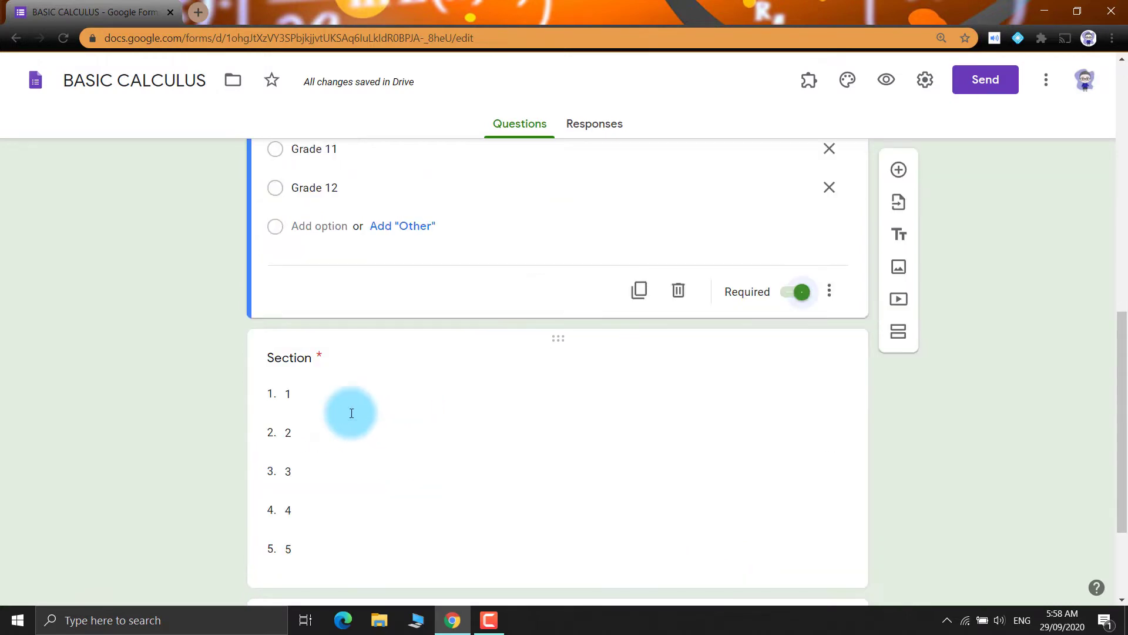
pyautogui.scroll(-3, 351, 413)
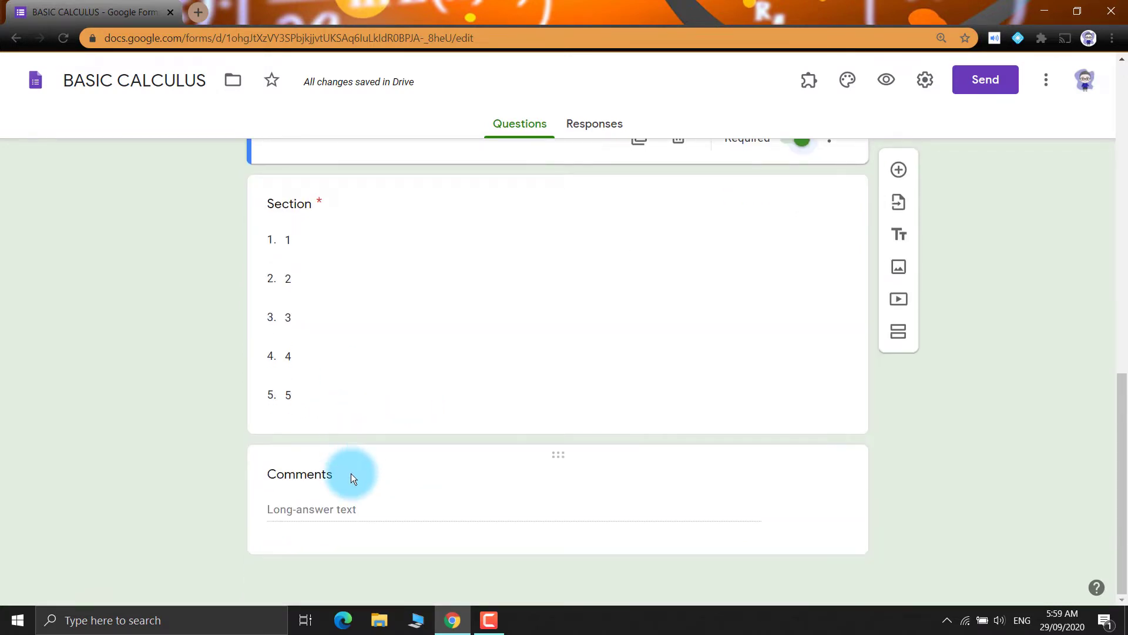
pyautogui.click(244, 382)
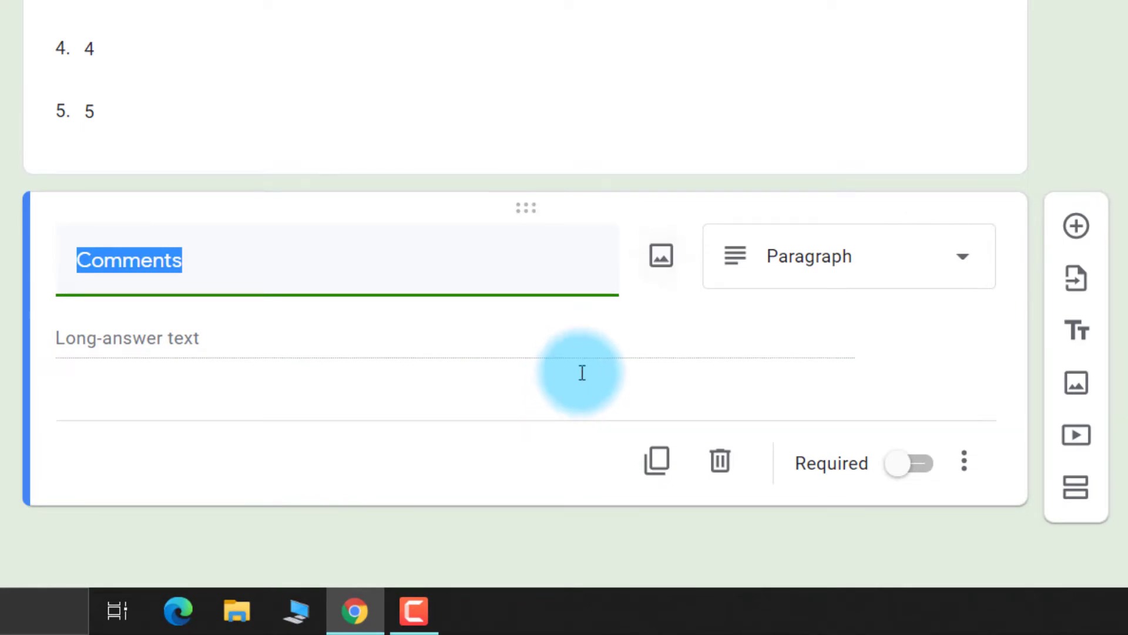
# Convert the Comments question to File upload, accepting the Drive upload notice
pyautogui.click(888, 257)
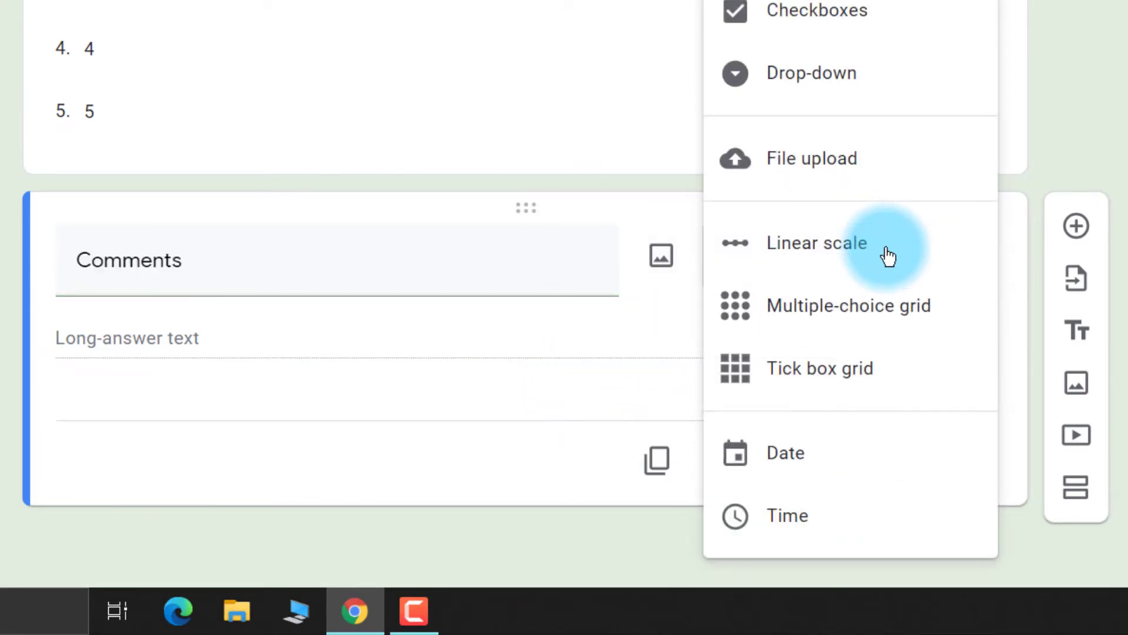
pyautogui.click(809, 190)
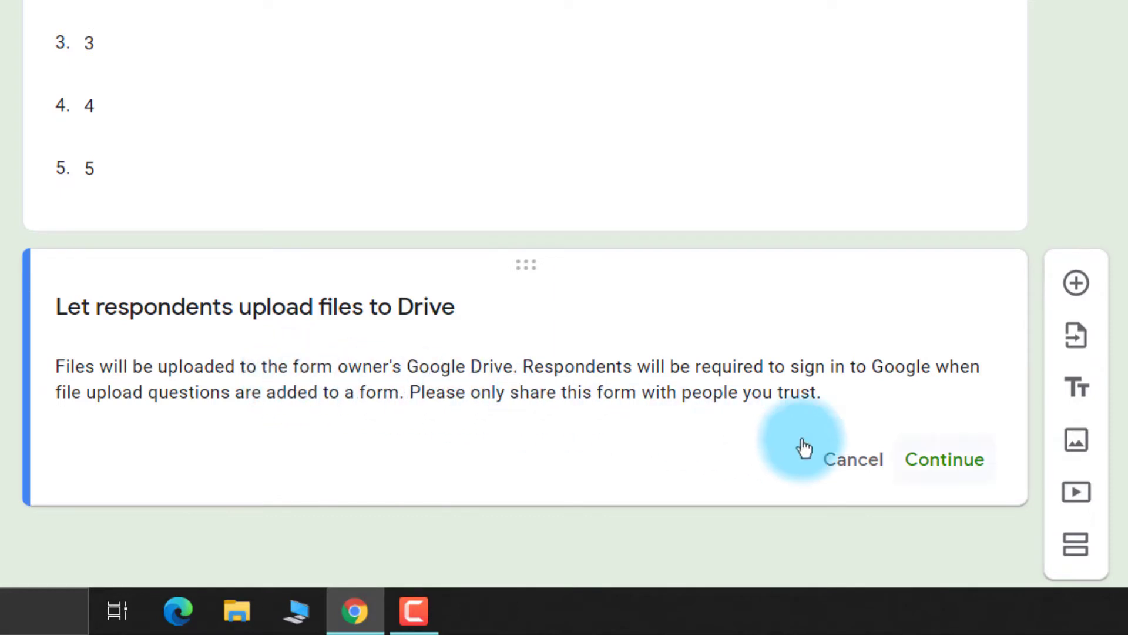
pyautogui.click(952, 466)
pyautogui.click(151, 85)
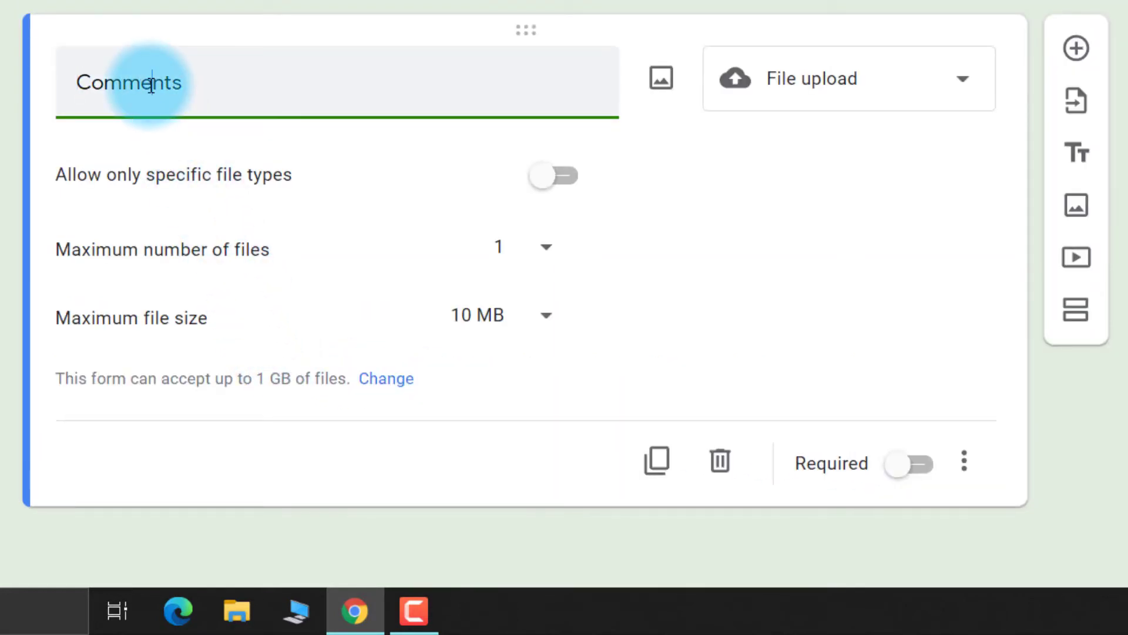
# Retitle the upload question 'Take a Clear Photo of your Solution in Activity 1-5 and upload it here' and enable specific file types
pyautogui.hotkey('ctrl', 'a')
pyautogui.write('Take a Clear Photo of your Solution in Activity 1-5 and upload it here')
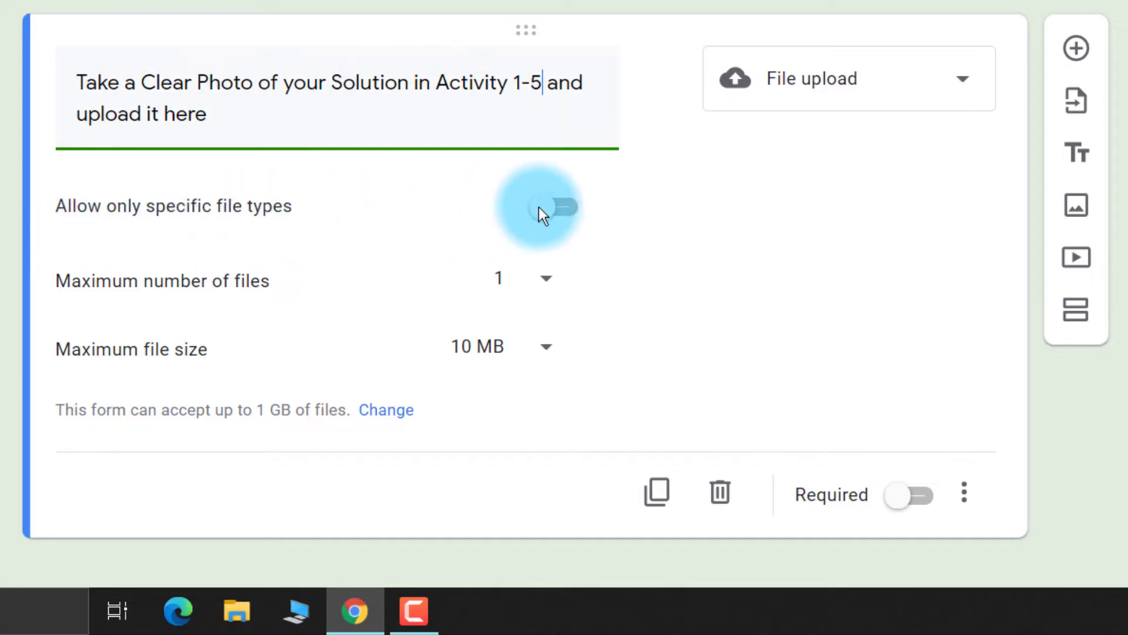
pyautogui.click(567, 215)
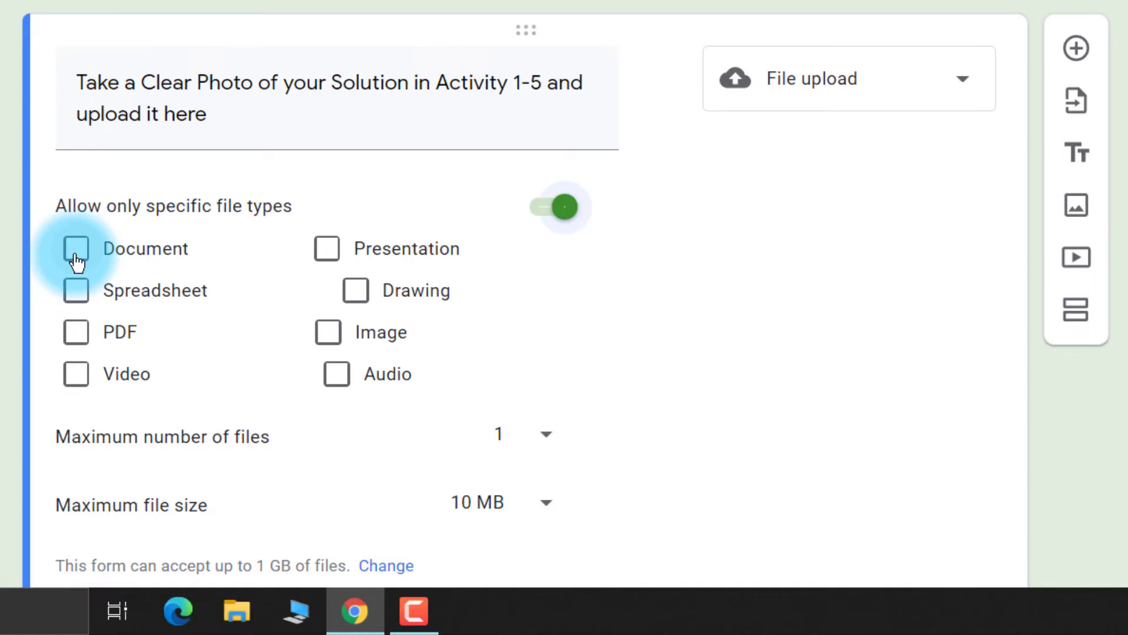
# Allow only Document, PDF, Image and Presentation files for the upload question
pyautogui.click(76, 260)
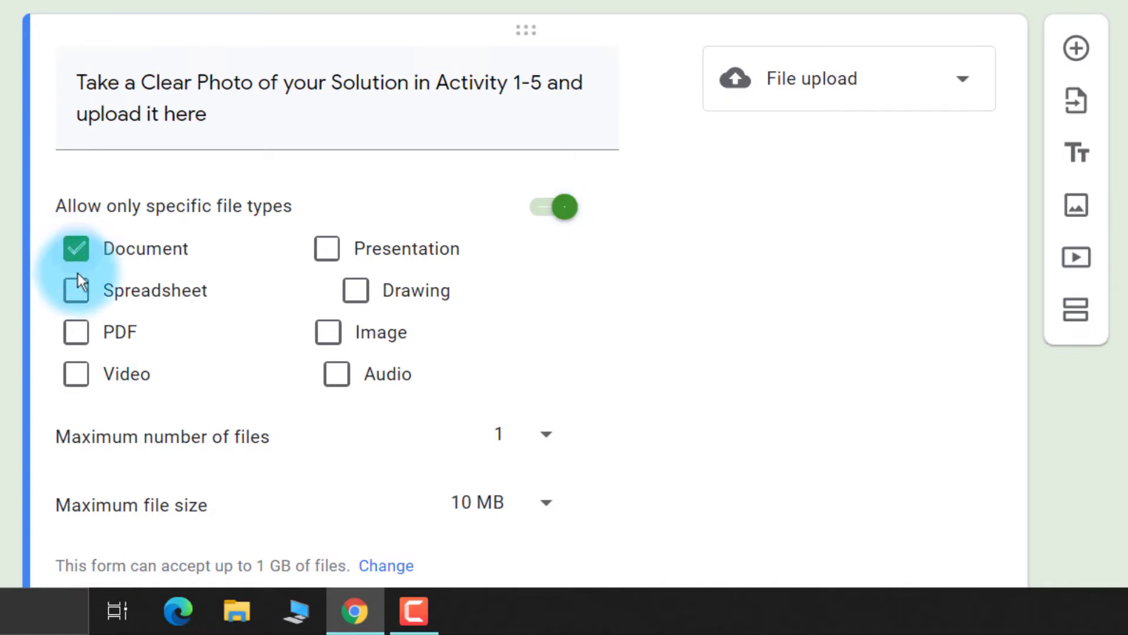
pyautogui.click(81, 331)
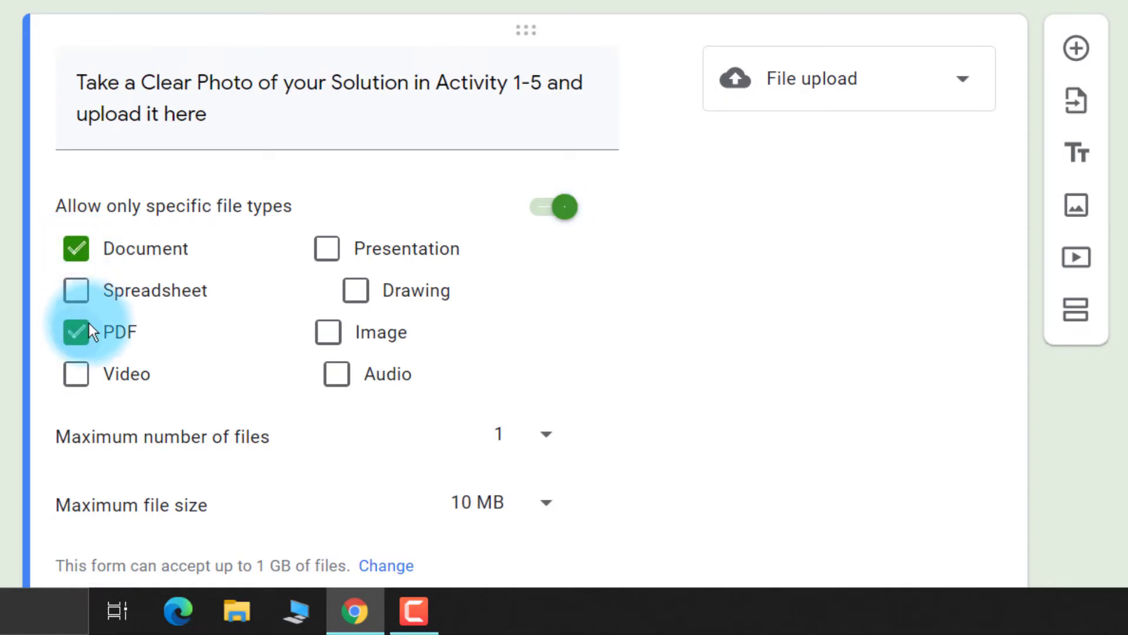
pyautogui.click(323, 336)
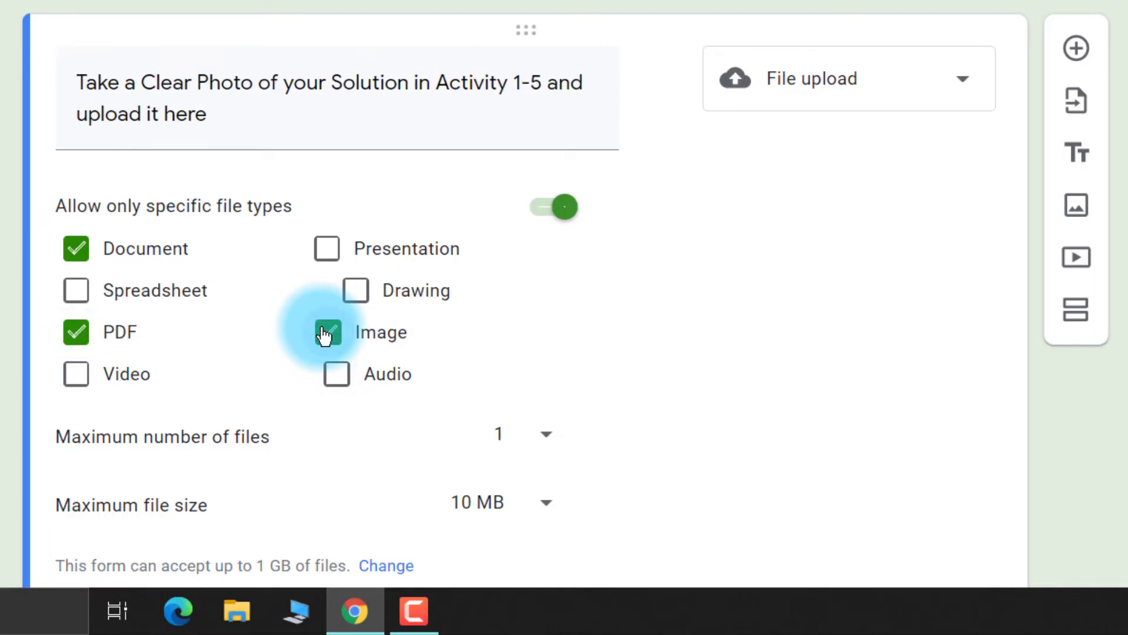
pyautogui.click(331, 256)
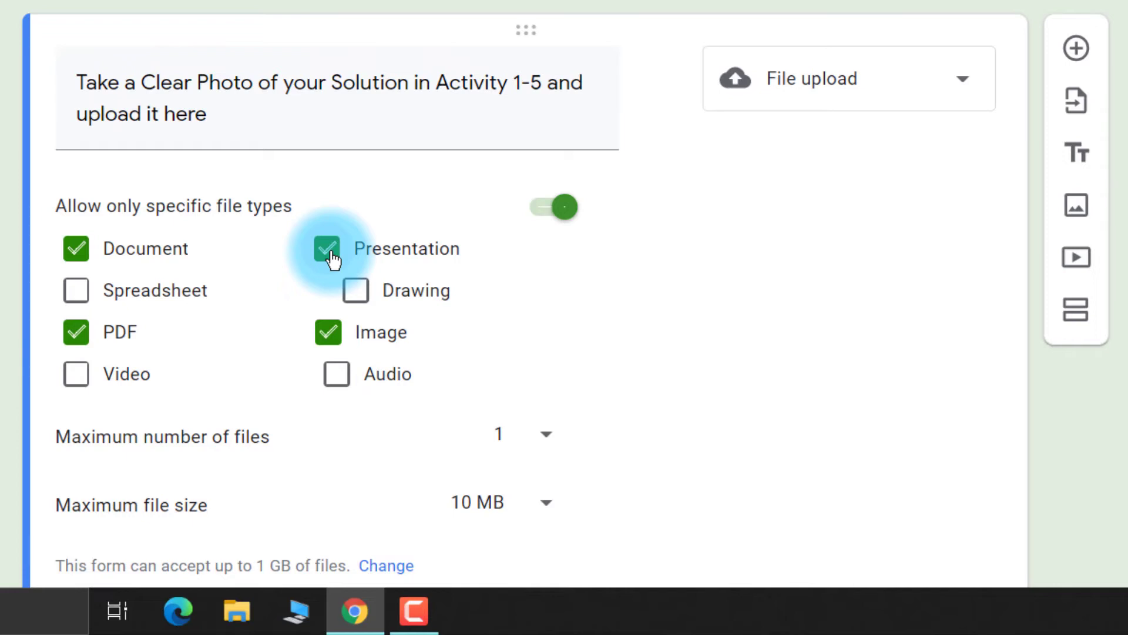
pyautogui.scroll(-3, 333, 259)
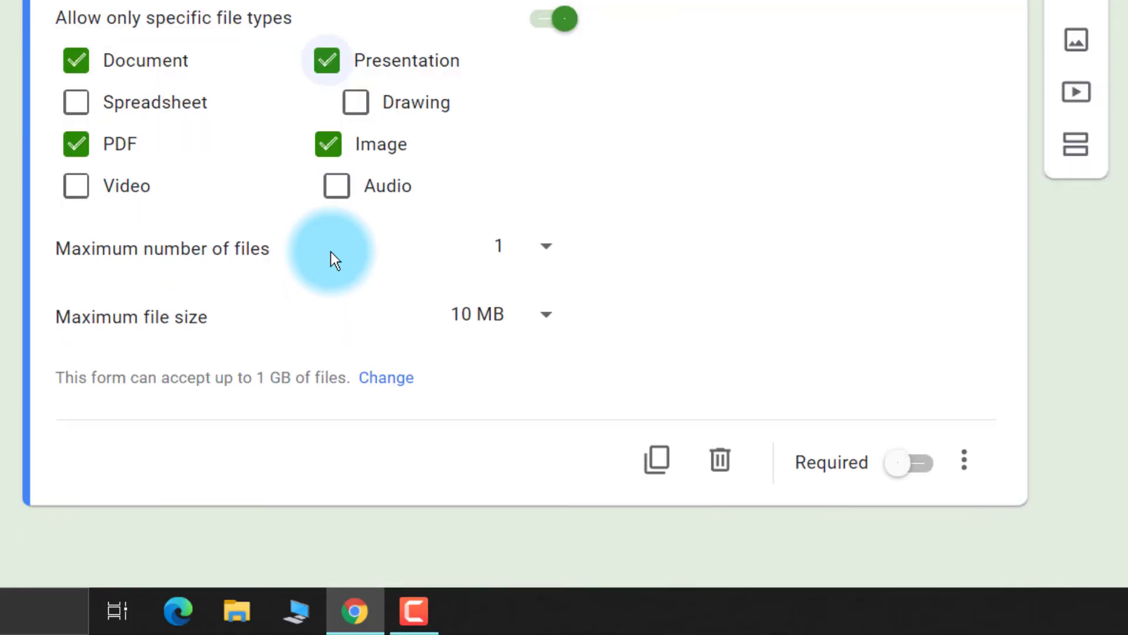
# Set maximum number of files to 10 and maximum file size to 100 MB
pyautogui.click(547, 250)
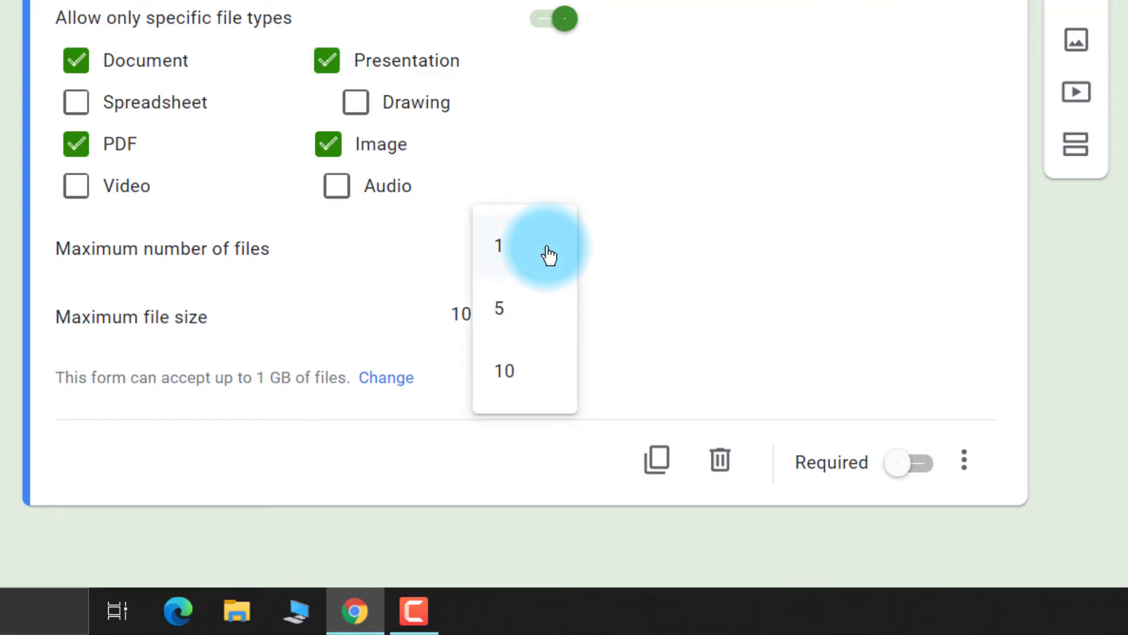
pyautogui.click(521, 376)
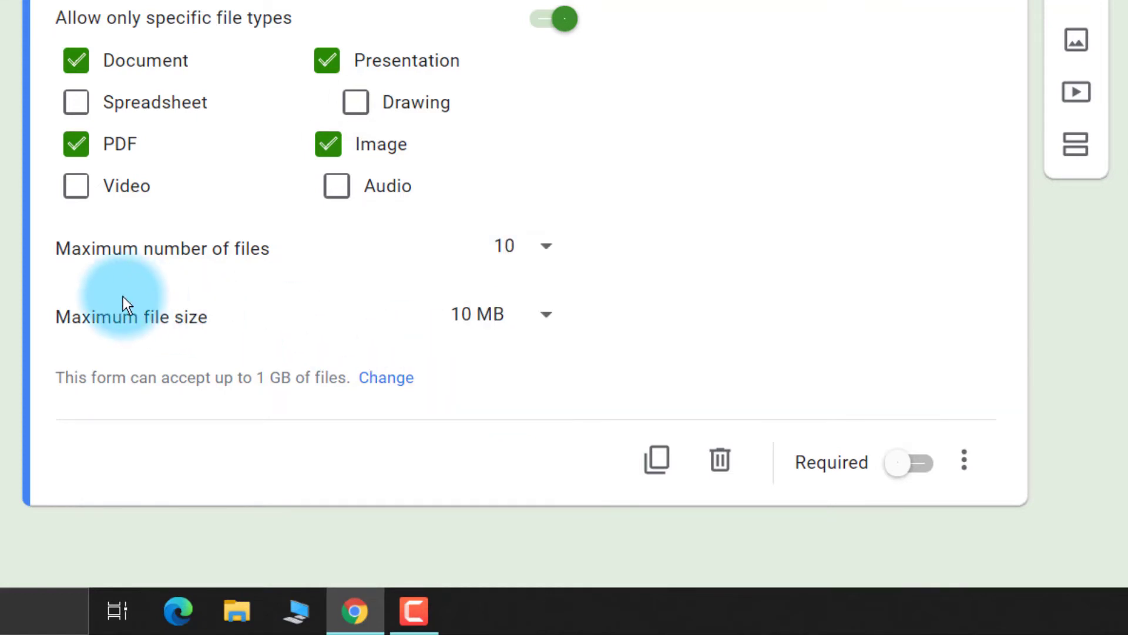
pyautogui.click(497, 325)
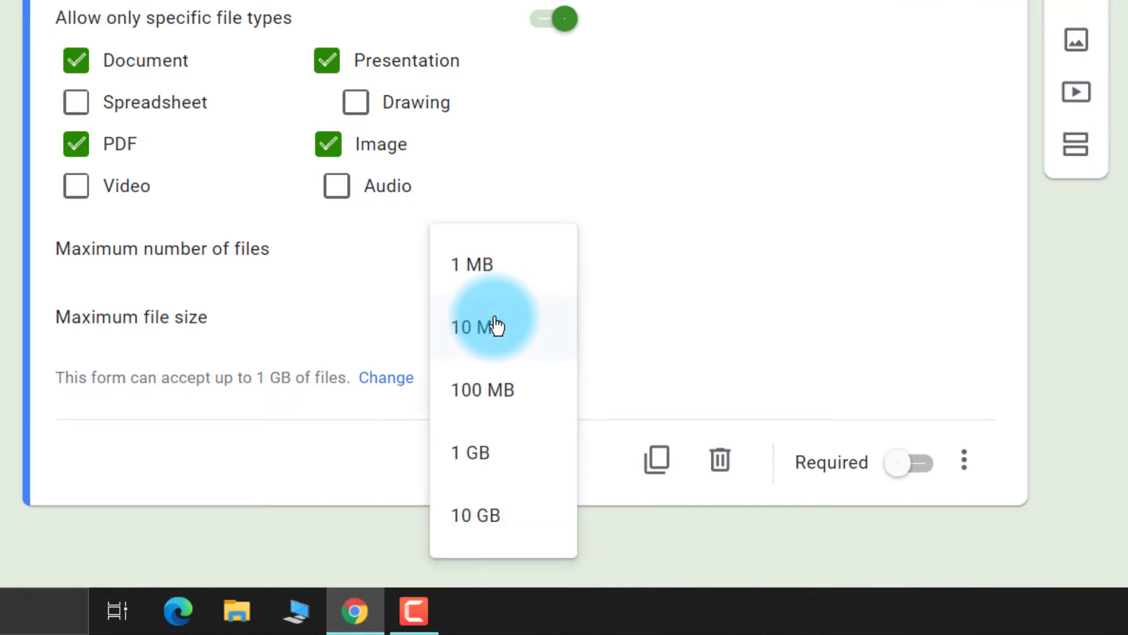
pyautogui.click(493, 401)
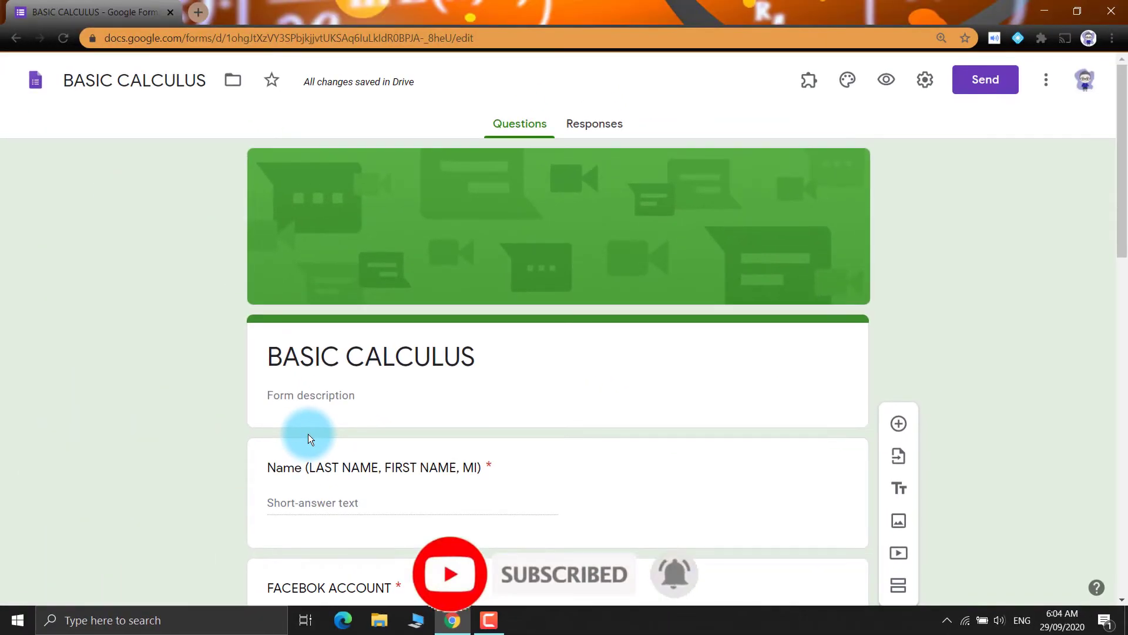
pyautogui.scroll(-1, 401, 383)
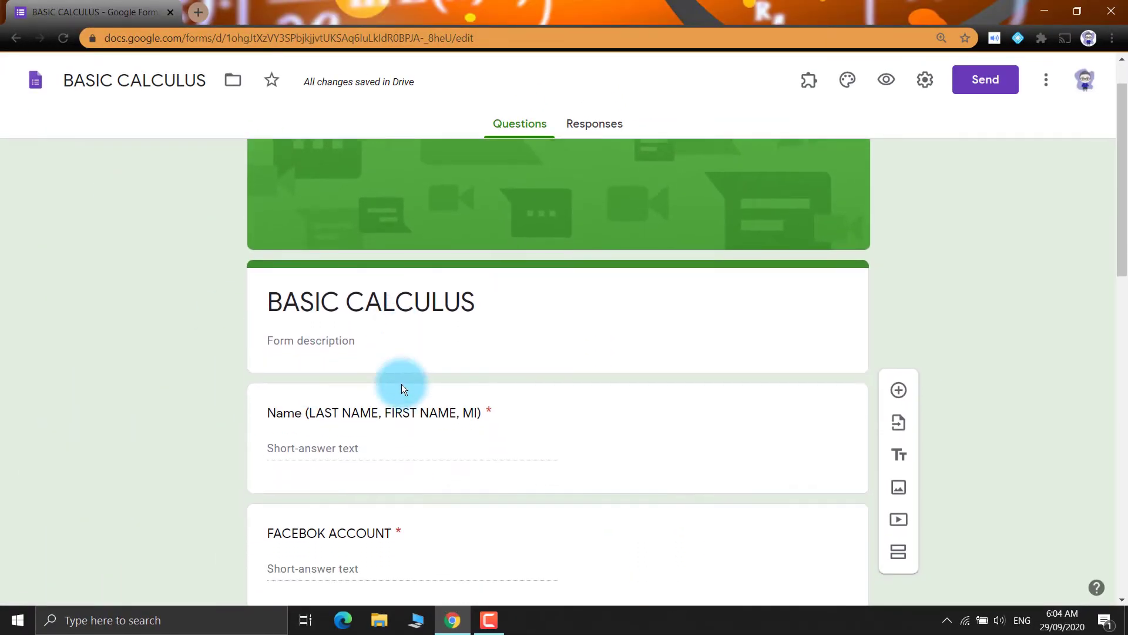
pyautogui.scroll(-2, 401, 383)
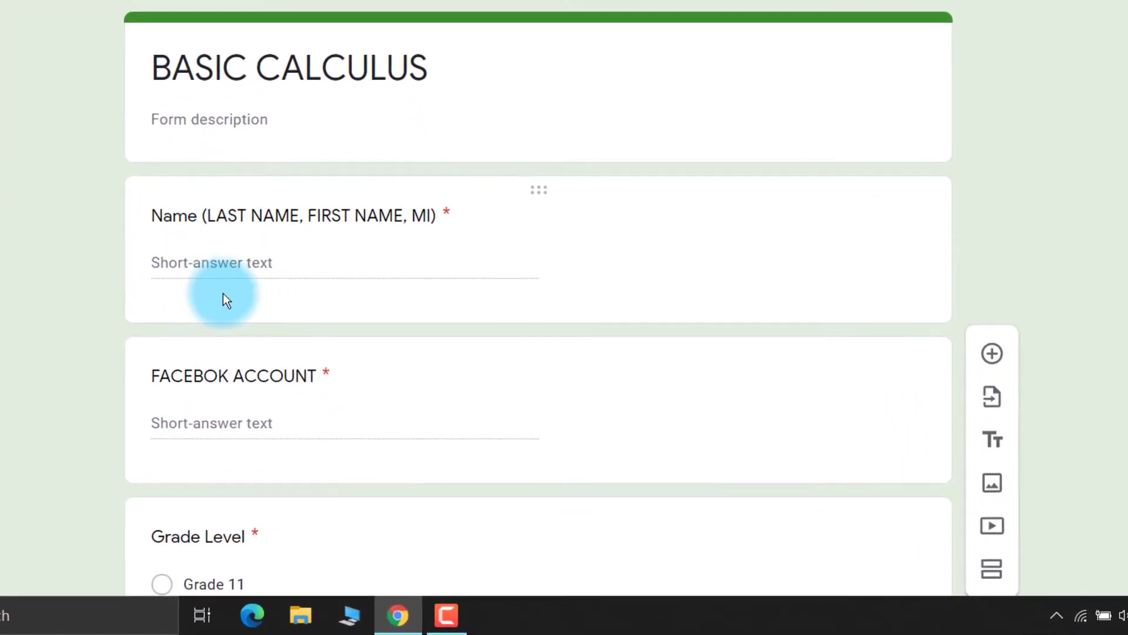
pyautogui.scroll(-2, 262, 354)
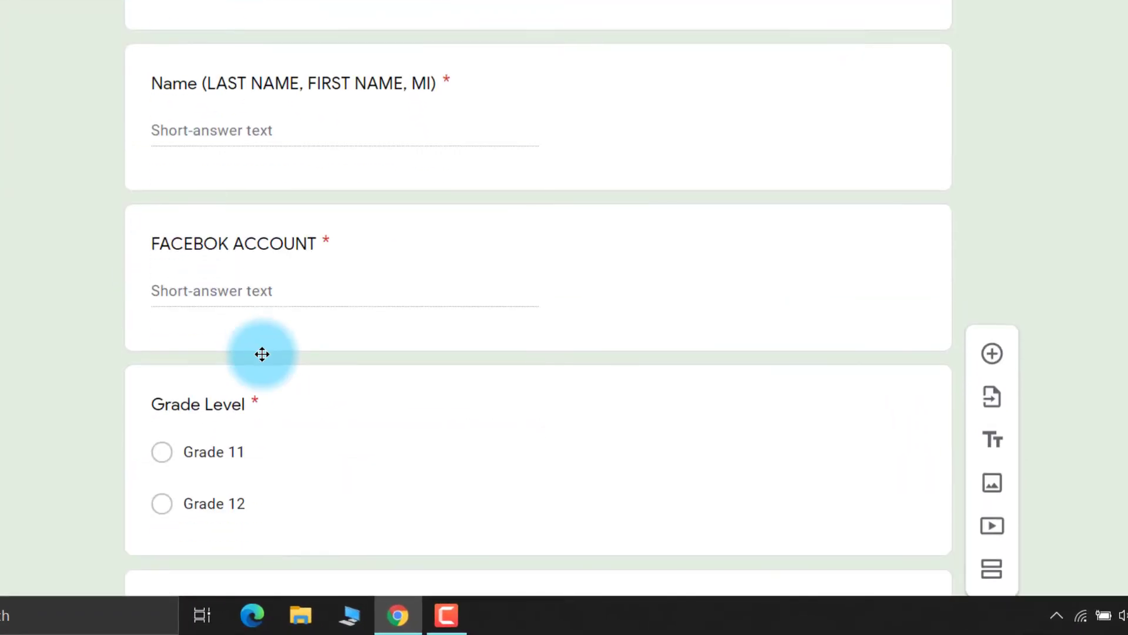
pyautogui.scroll(-2, 262, 354)
pyautogui.scroll(-3, 262, 354)
pyautogui.scroll(-1, 262, 353)
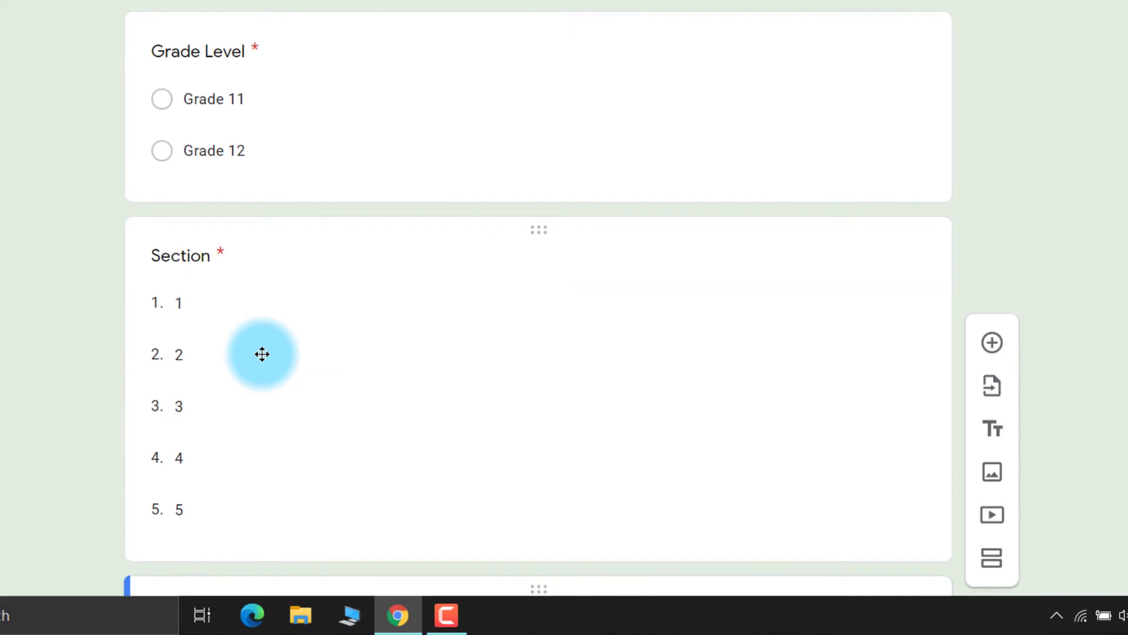
pyautogui.scroll(-8, 262, 354)
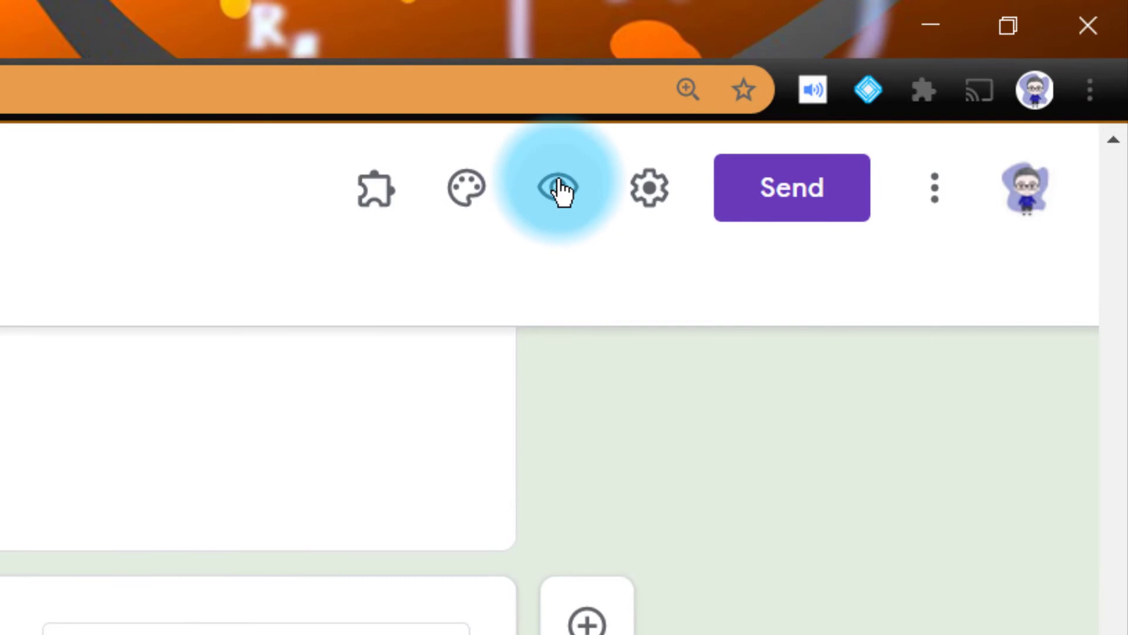
# Preview the live form and enter a sample respondent name and Facebook account
pyautogui.click(566, 185)
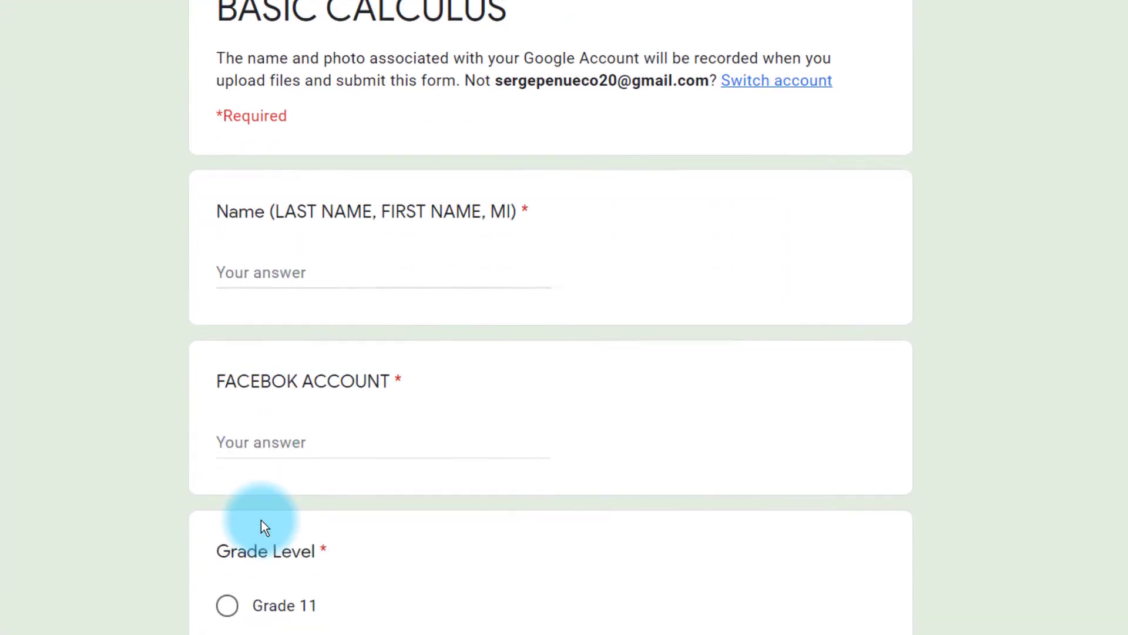
pyautogui.click(352, 426)
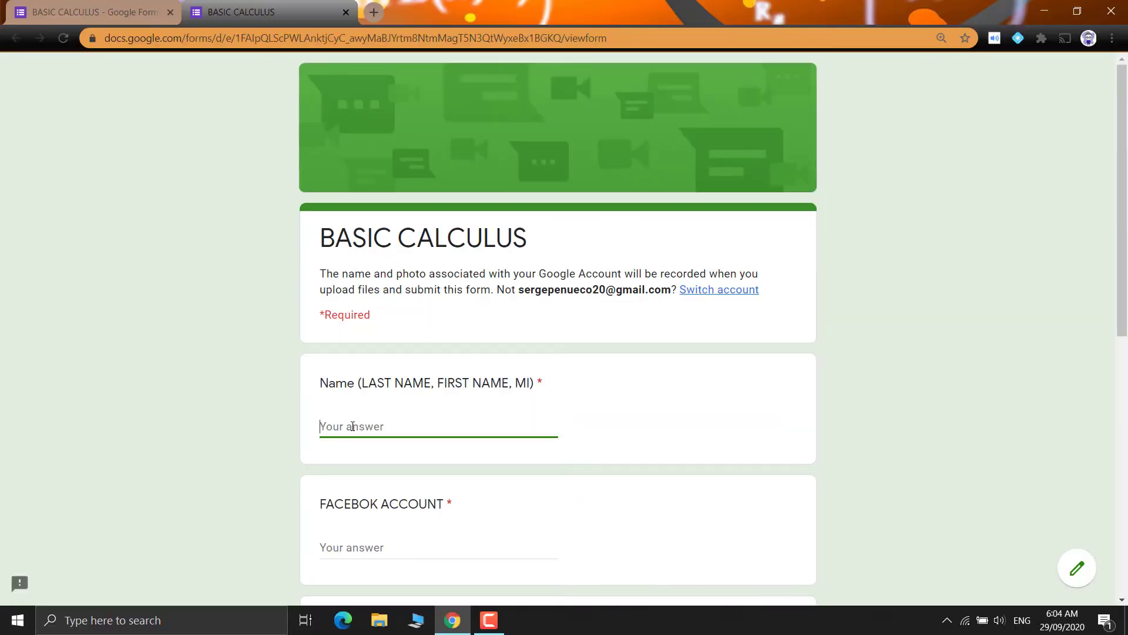
pyautogui.write('Dela Cruz,')
pyautogui.write(' Juan A')
pyautogui.click(371, 547)
pyautogui.write('Juan D')
# Answer Grade 11 for grade level and 2 for Section
pyautogui.scroll(-5, 371, 548)
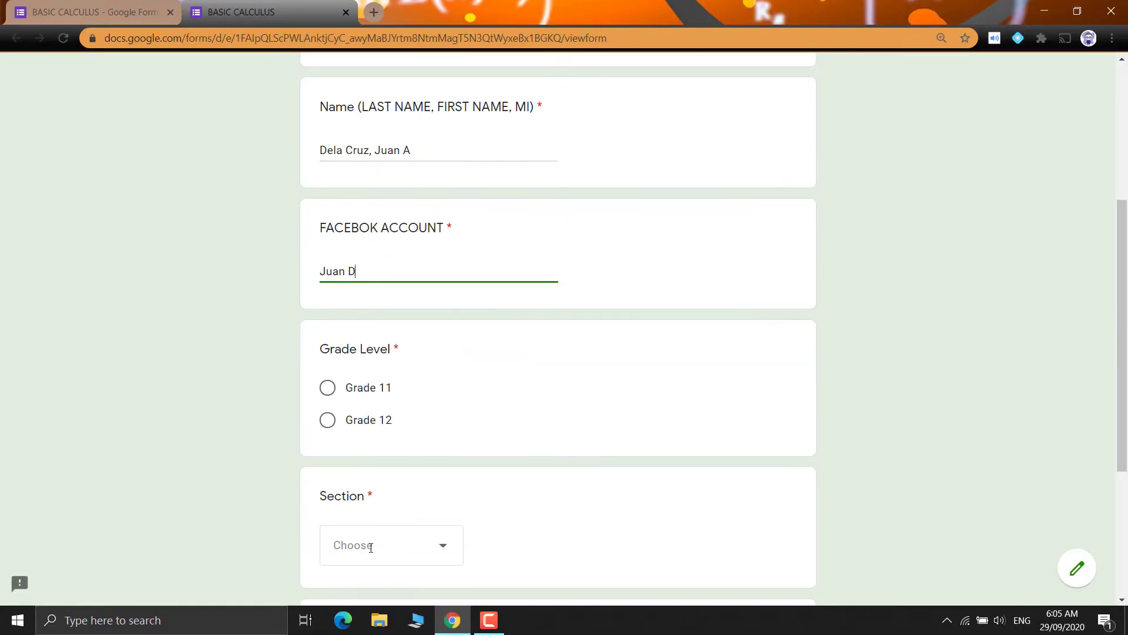
pyautogui.click(327, 385)
pyautogui.scroll(-3, 370, 382)
pyautogui.click(388, 343)
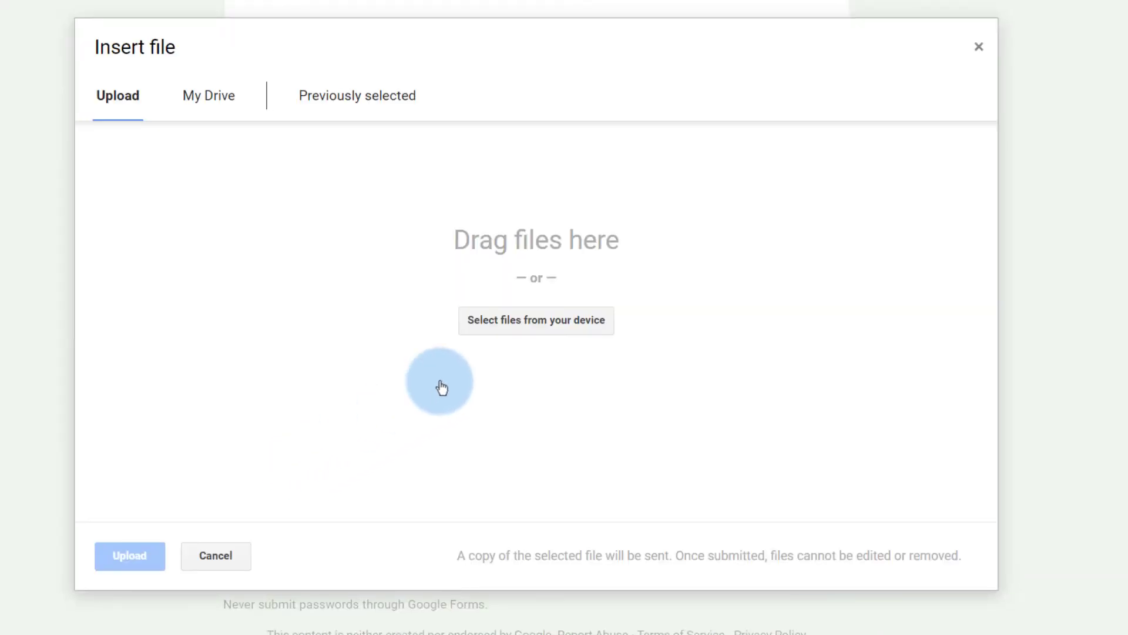
# Upload the Background Blur in Google Meet .docx from the device to the file question and submit
pyautogui.click(551, 323)
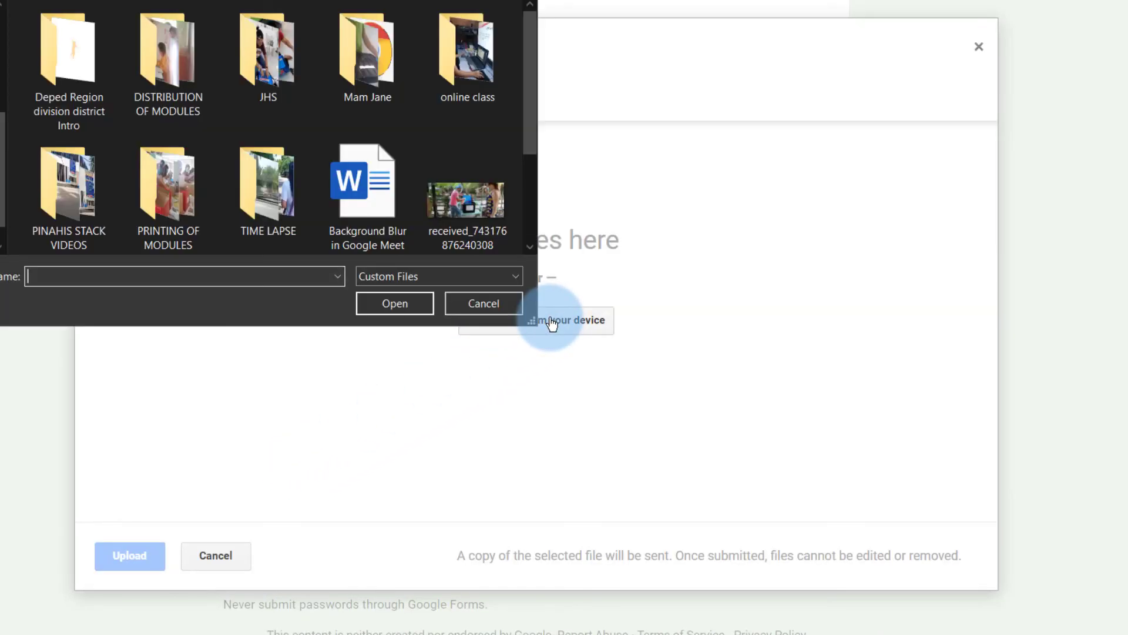
pyautogui.click(362, 209)
pyautogui.click(389, 302)
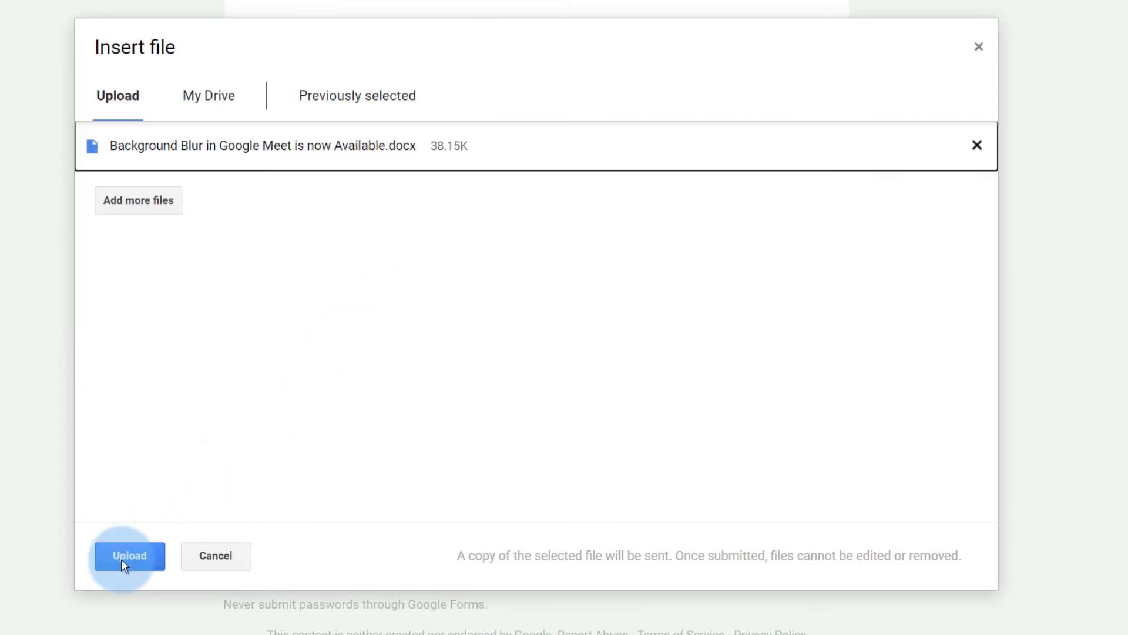
pyautogui.click(123, 557)
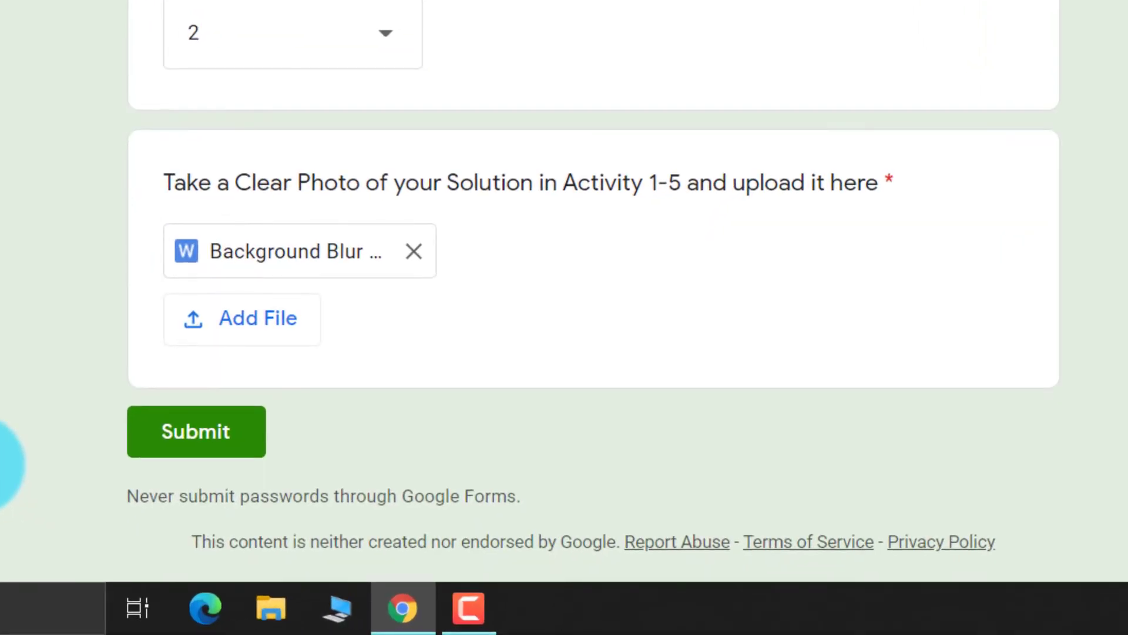
pyautogui.click(204, 434)
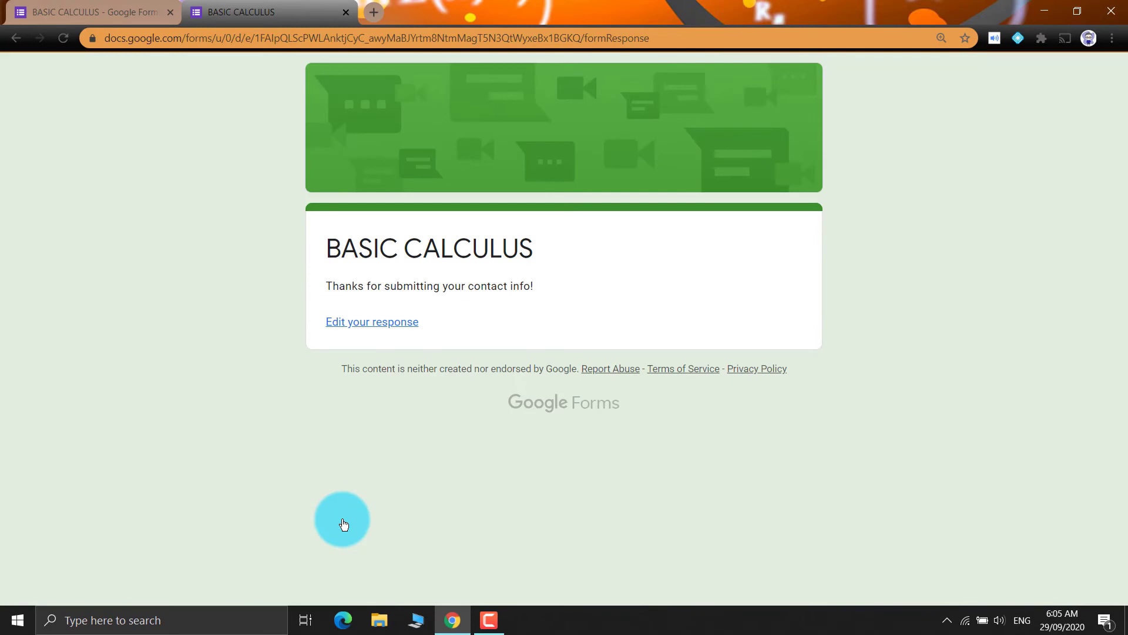
# Check the one response in the editor's Responses tab and open the upload question's Drive folder
pyautogui.click(59, 7)
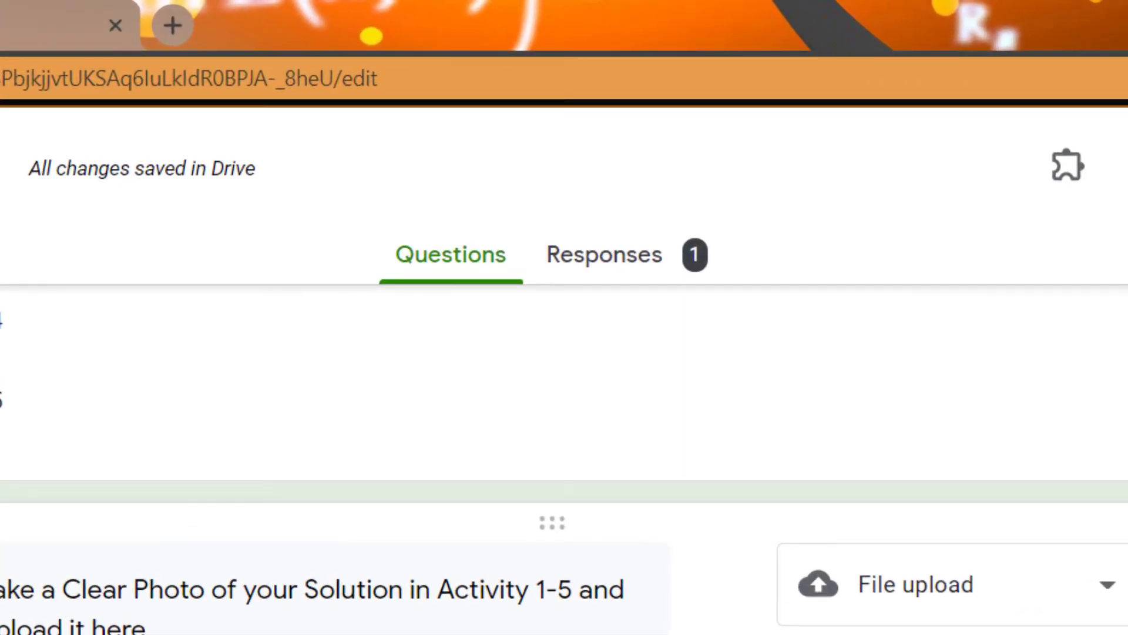
pyautogui.click(657, 264)
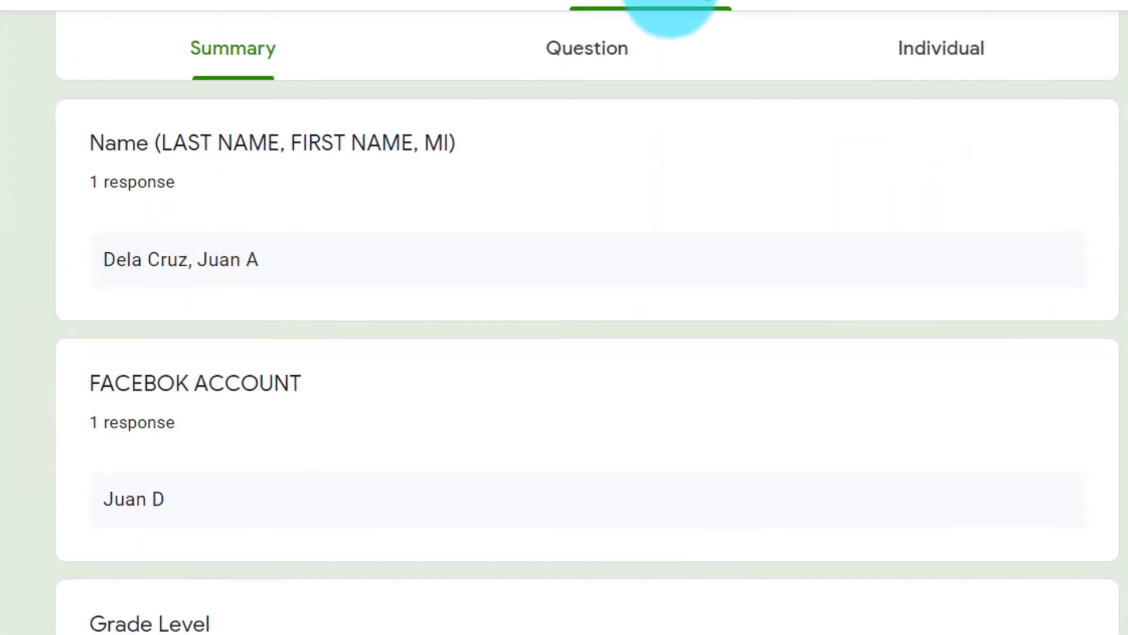
pyautogui.scroll(-4, 329, 453)
pyautogui.scroll(-4, 253, 500)
pyautogui.scroll(-10, 254, 423)
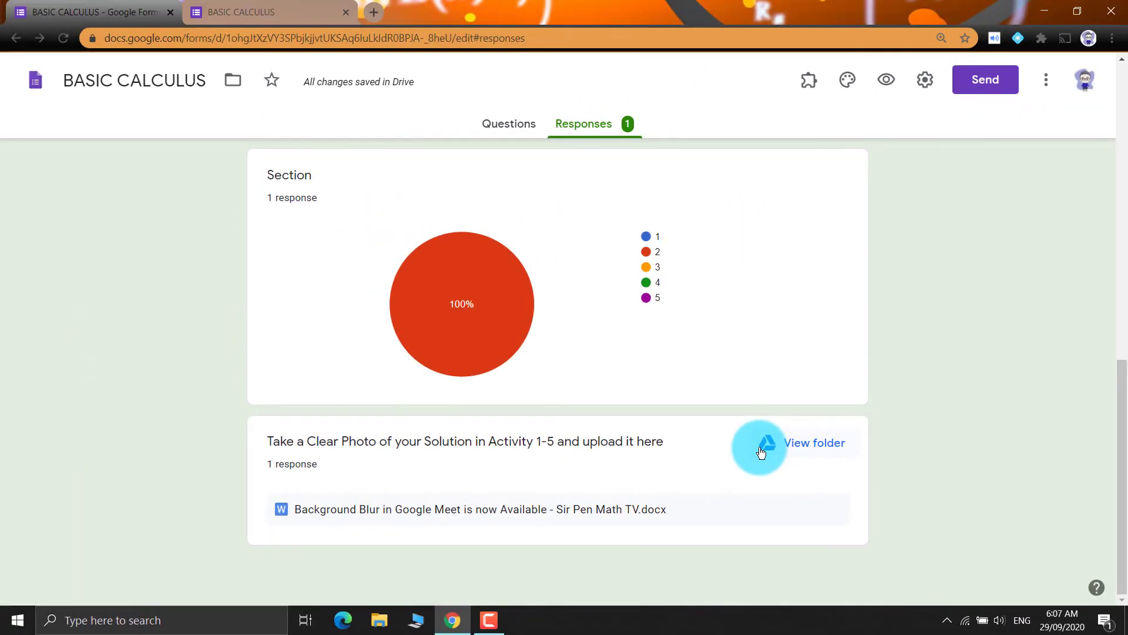
pyautogui.click(940, 395)
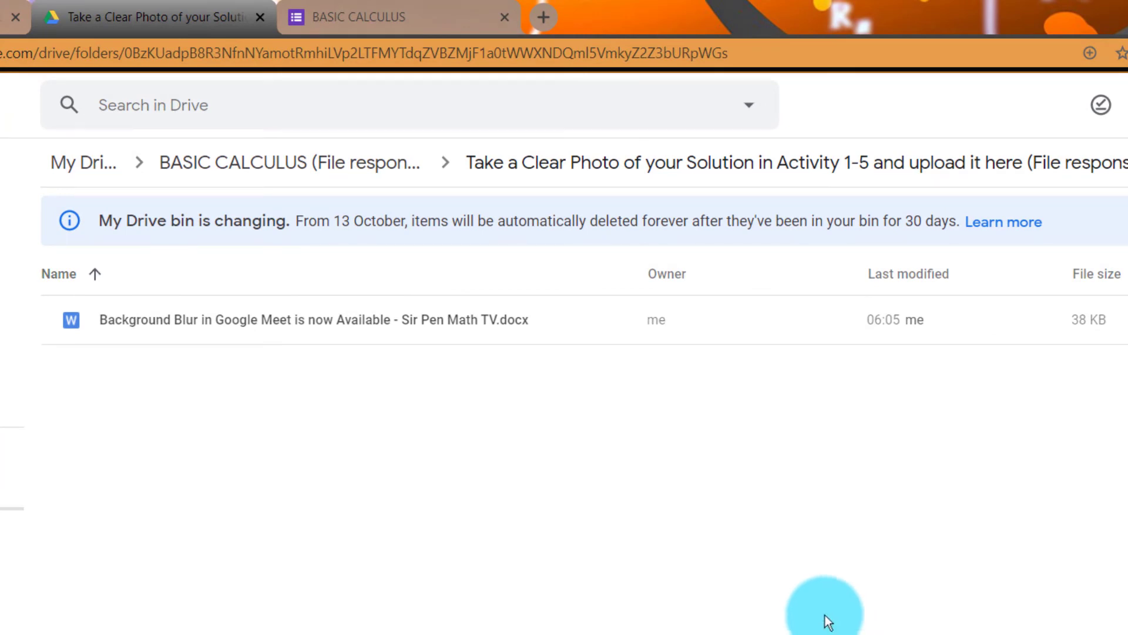
# Go up to My Drive, then back into BASIC CALCULUS (File responses) and its upload subfolder
pyautogui.click(238, 175)
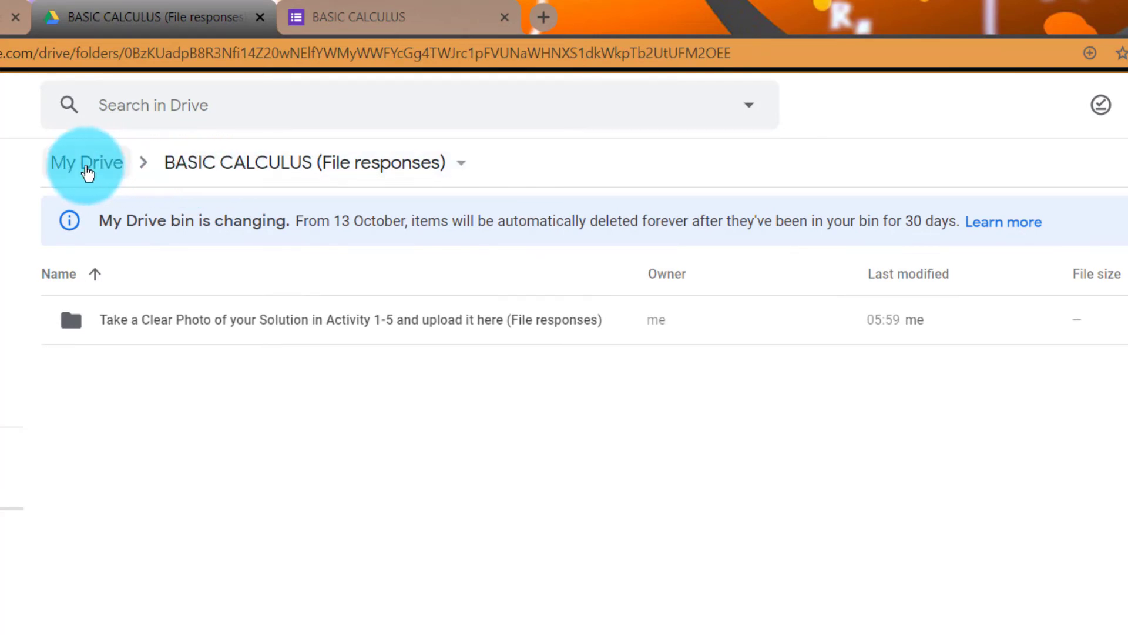
pyautogui.click(86, 170)
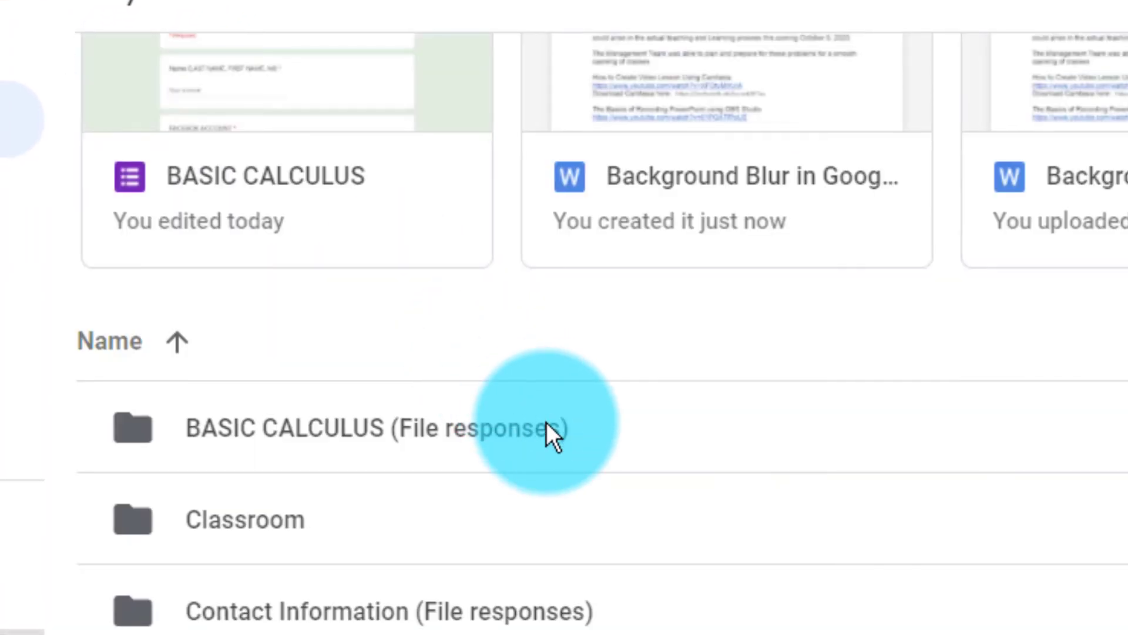
pyautogui.doubleClick(267, 435)
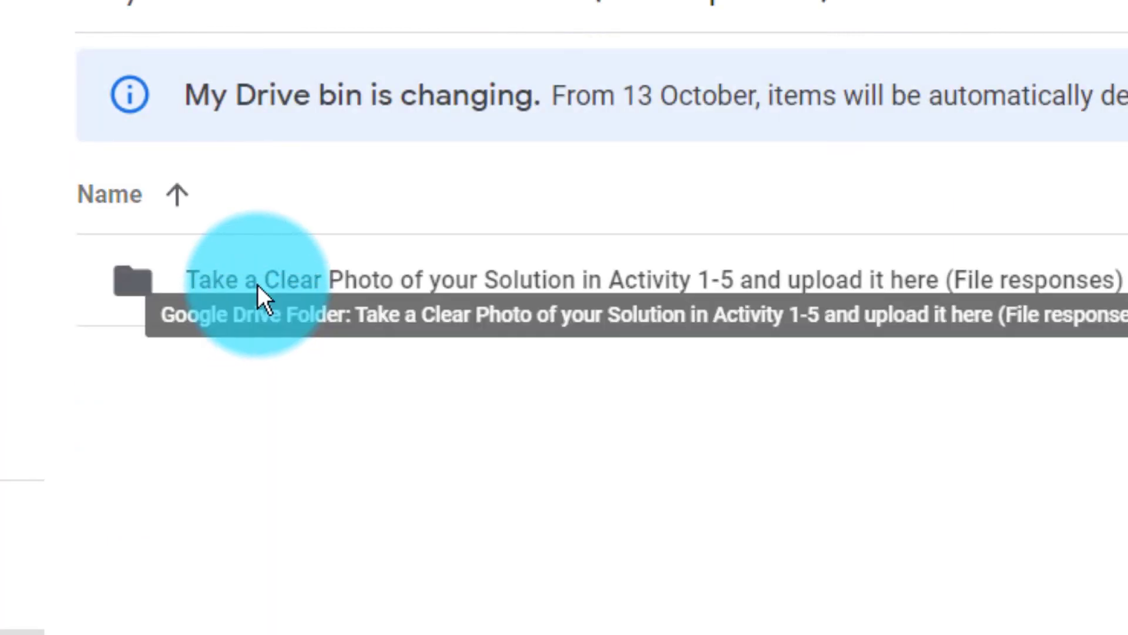
pyautogui.doubleClick(220, 281)
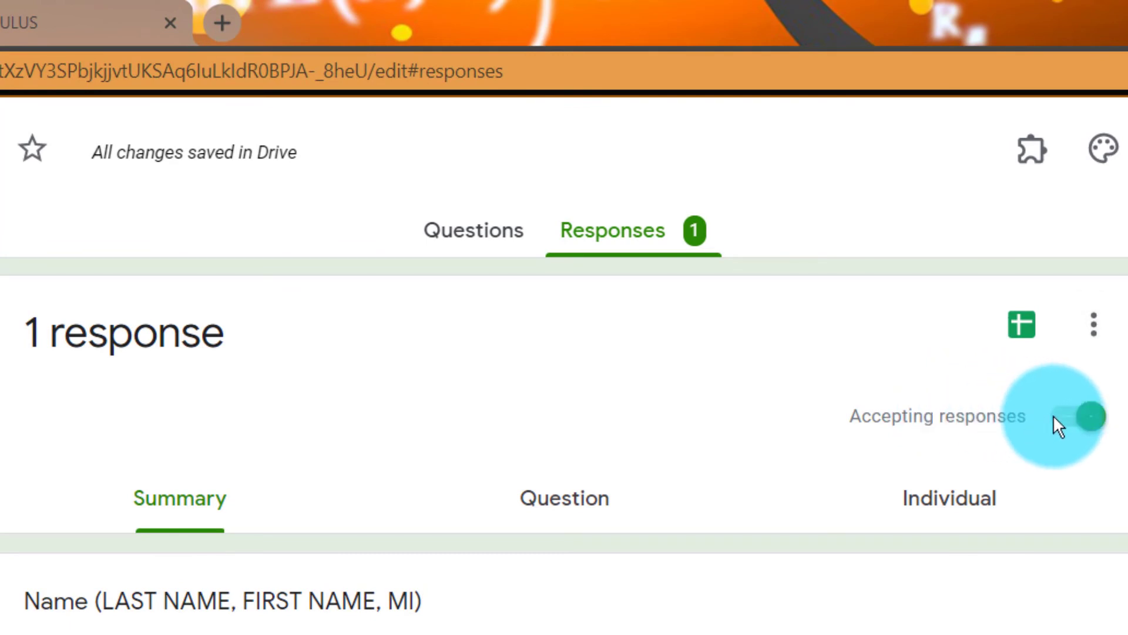
pyautogui.click(1056, 425)
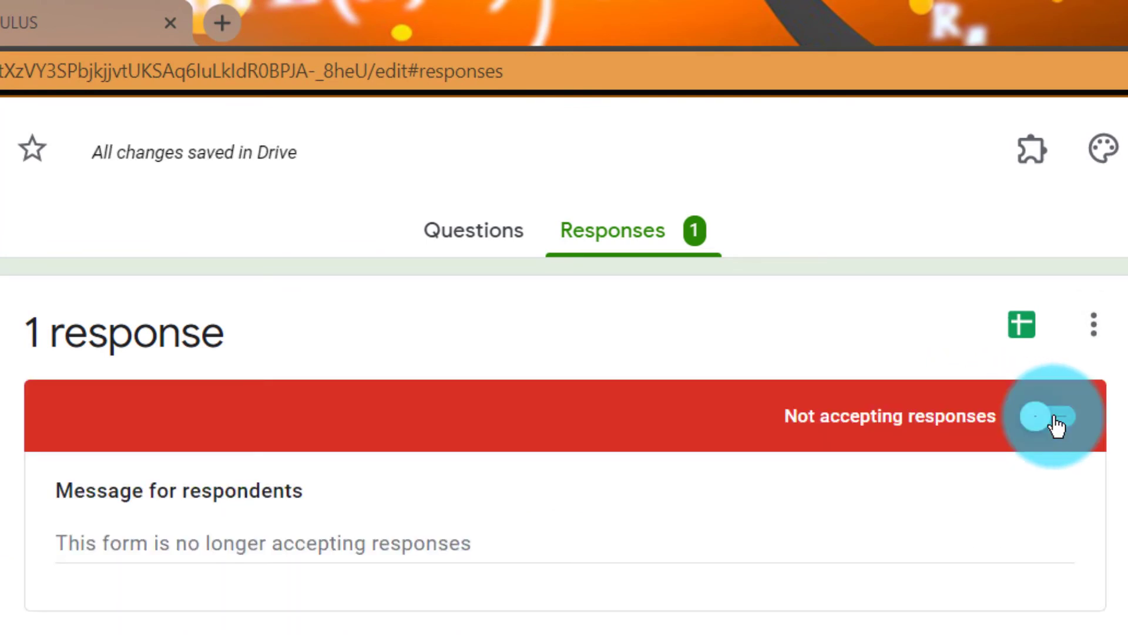
pyautogui.click(1056, 425)
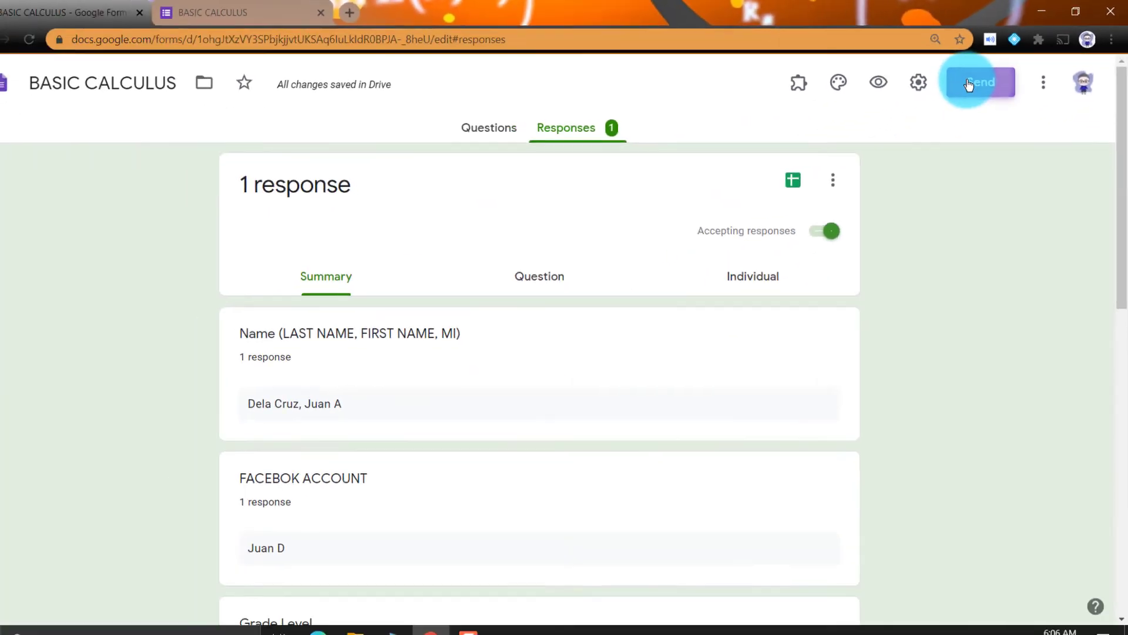
# Show the form's shareable link in the Send form dialog's link tab
pyautogui.click(806, 172)
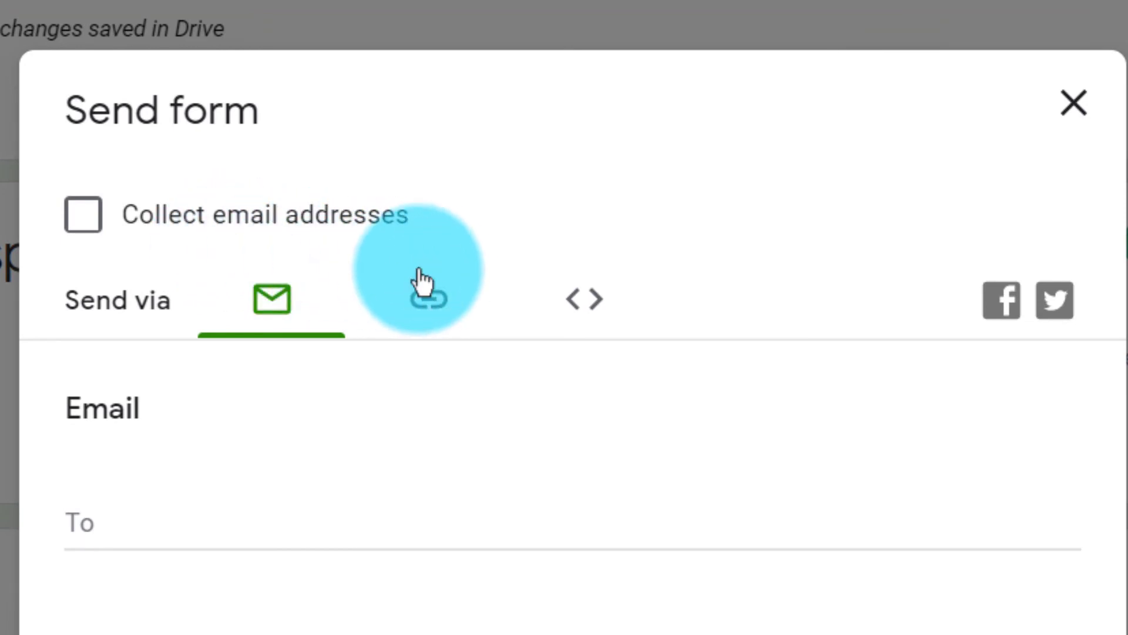
pyautogui.click(427, 296)
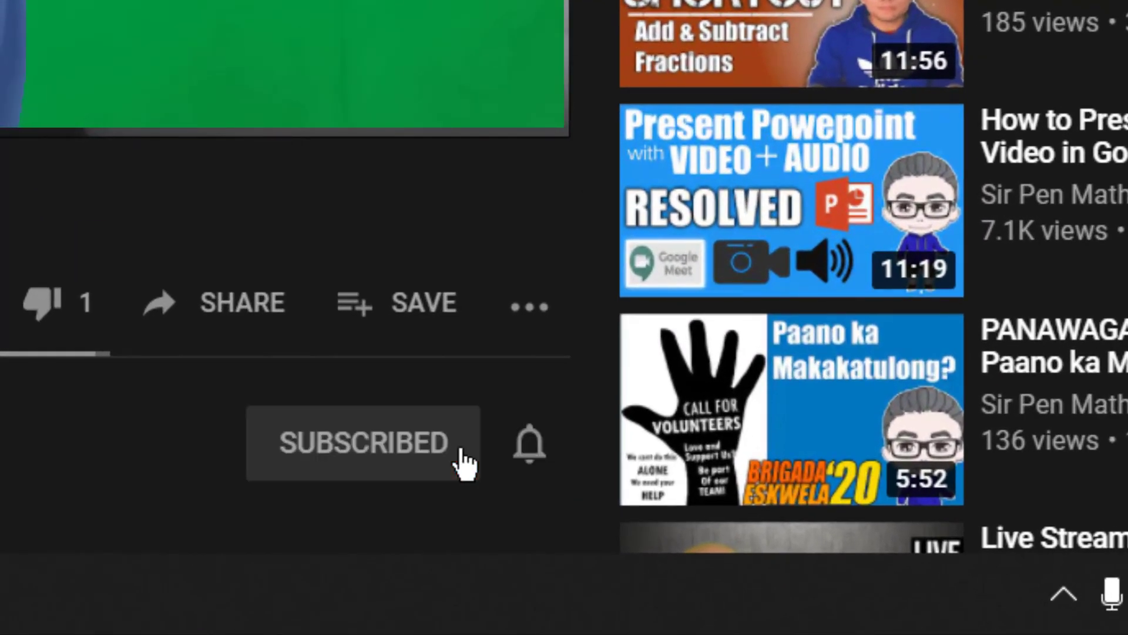
# Set the subscribed channel's notification bell to All
pyautogui.click(532, 446)
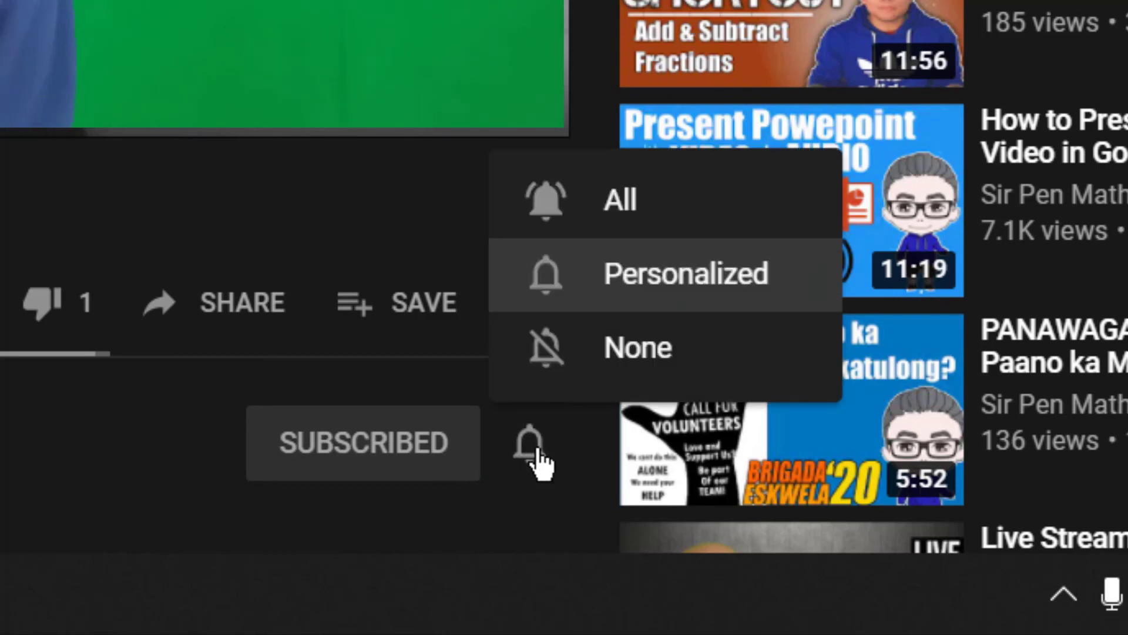
pyautogui.click(632, 203)
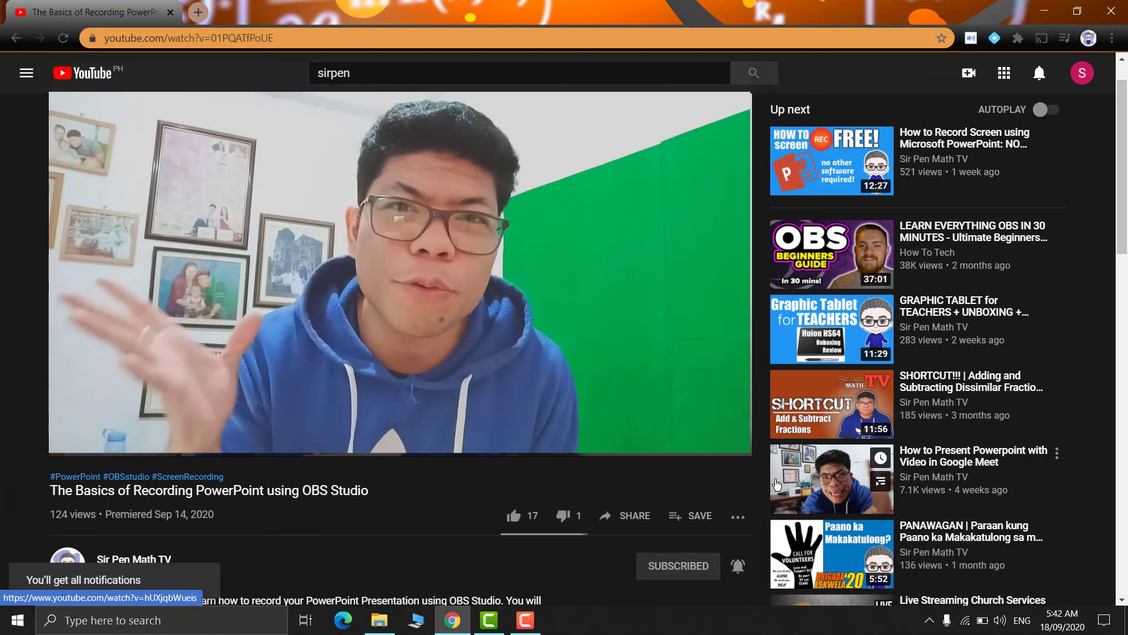